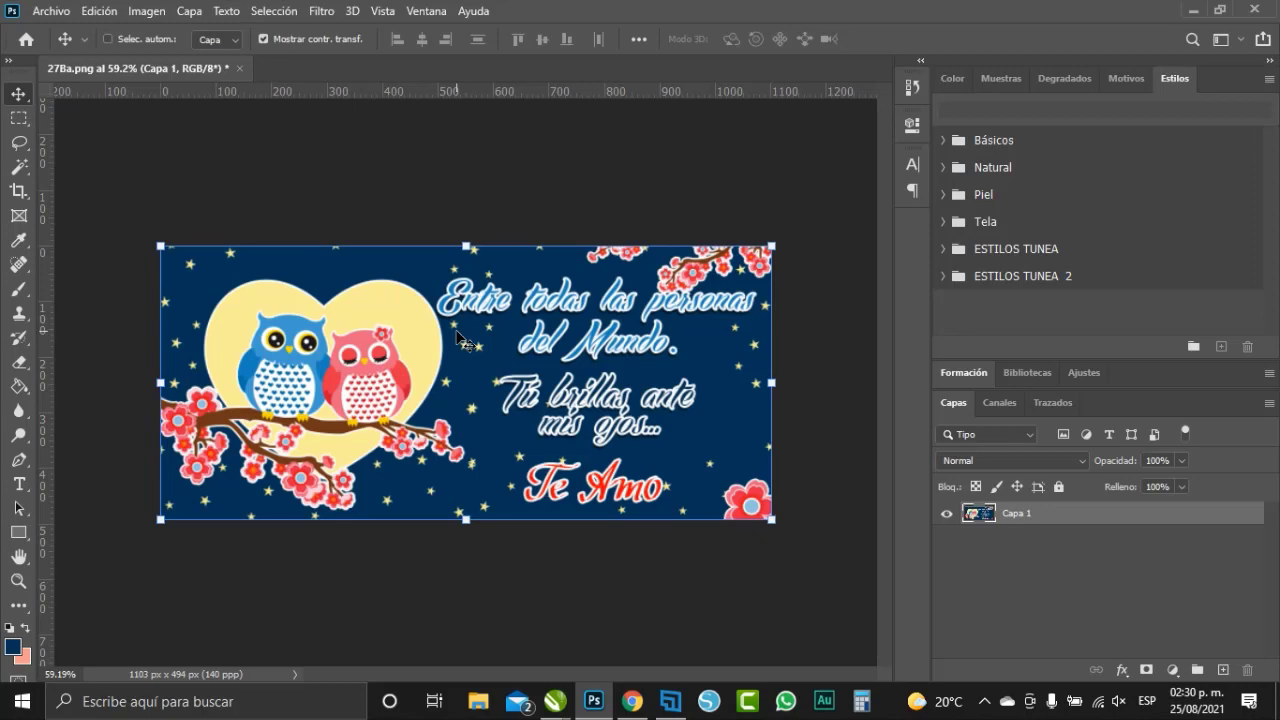
Switch to the Eyedropper to sample colours from the image
scroll(735, 310, "up", 1)
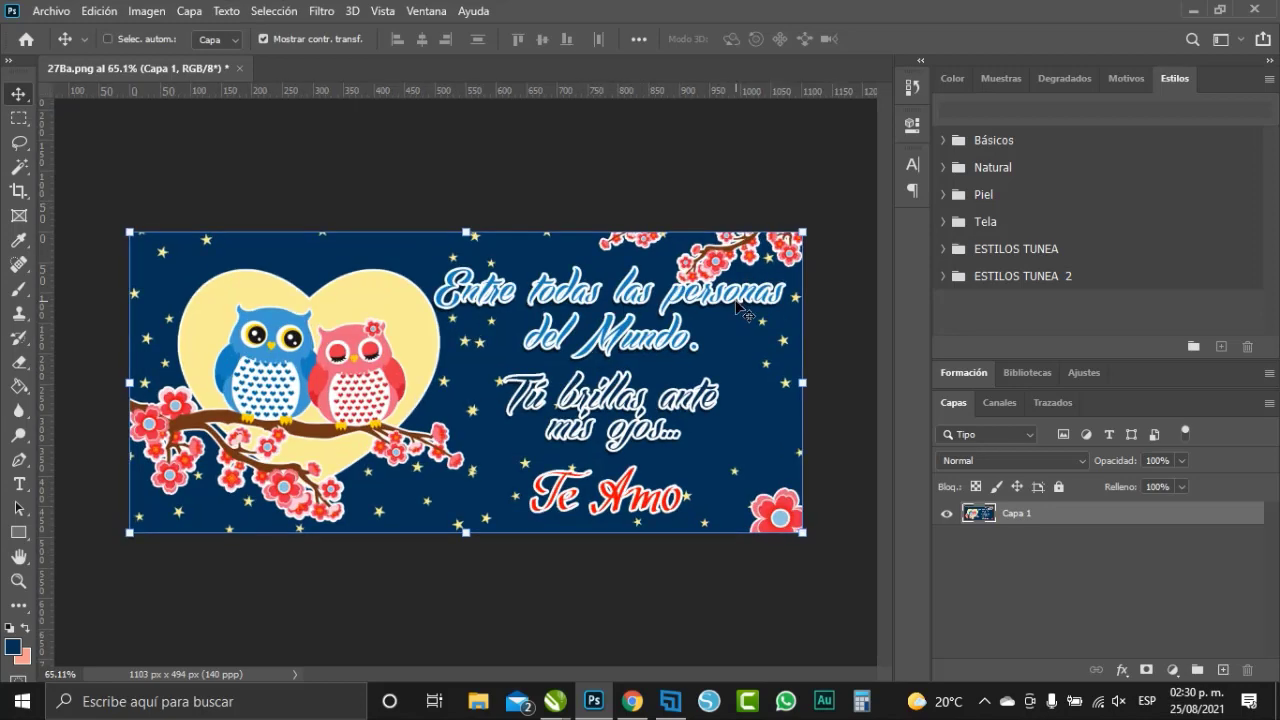
scroll(740, 310, "up", 2)
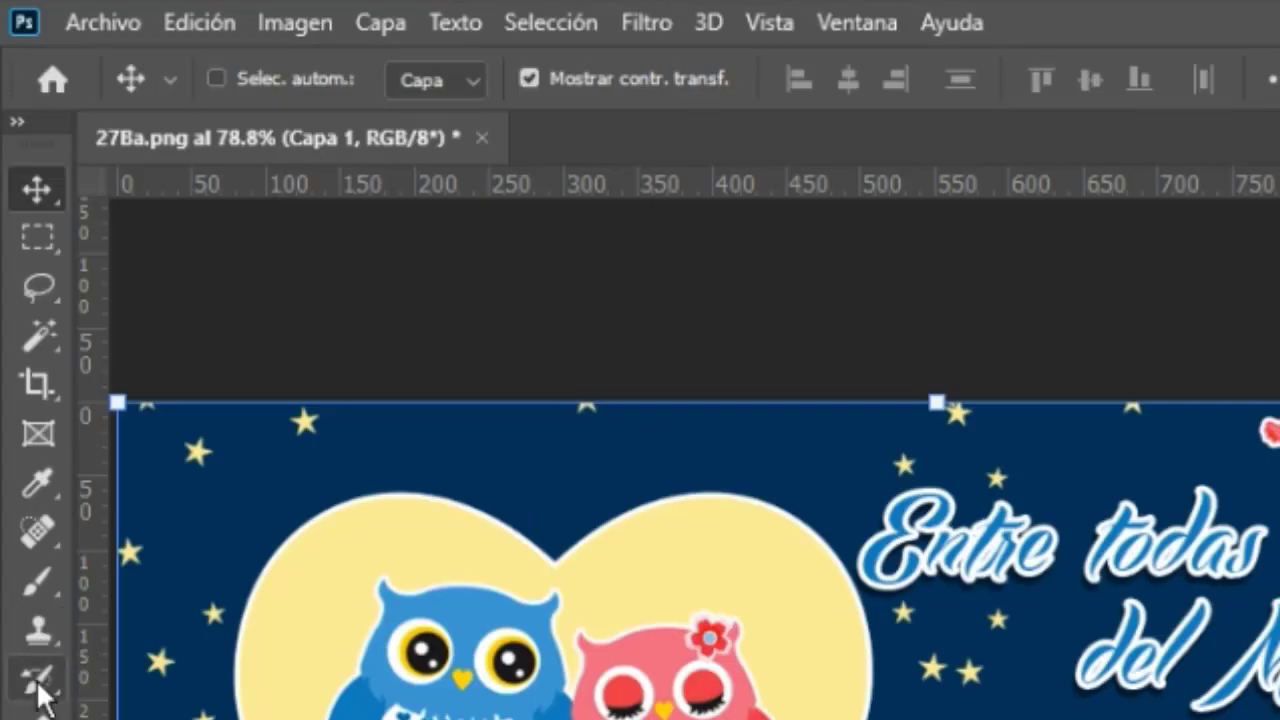
left_click(46, 485)
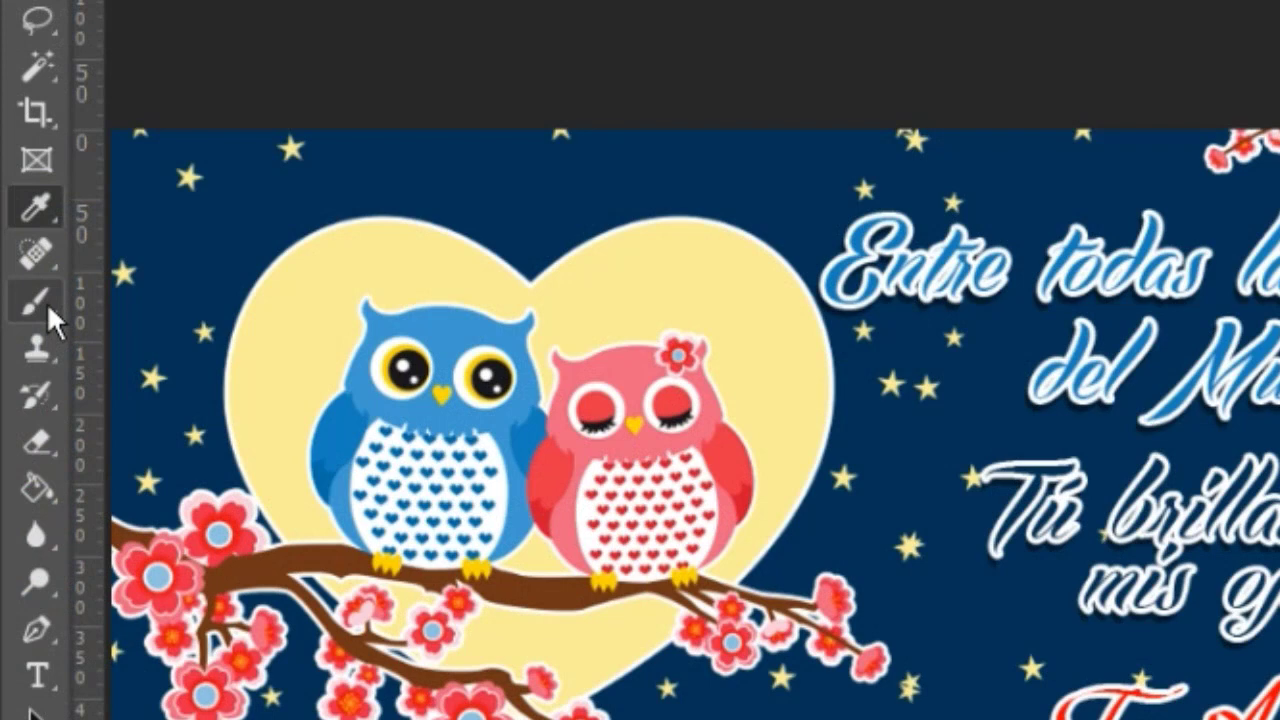
Select the plain Brush tool and check its size and hardness settings
left_click(19, 289)
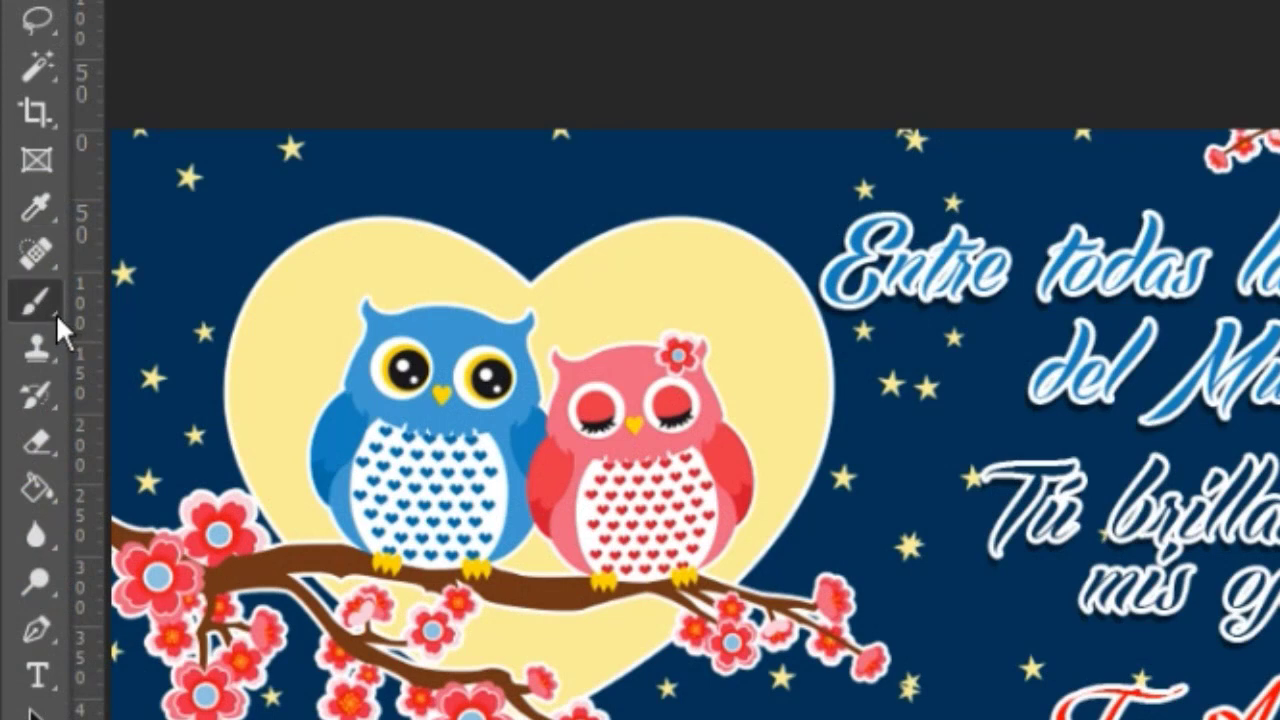
right_click(56, 313)
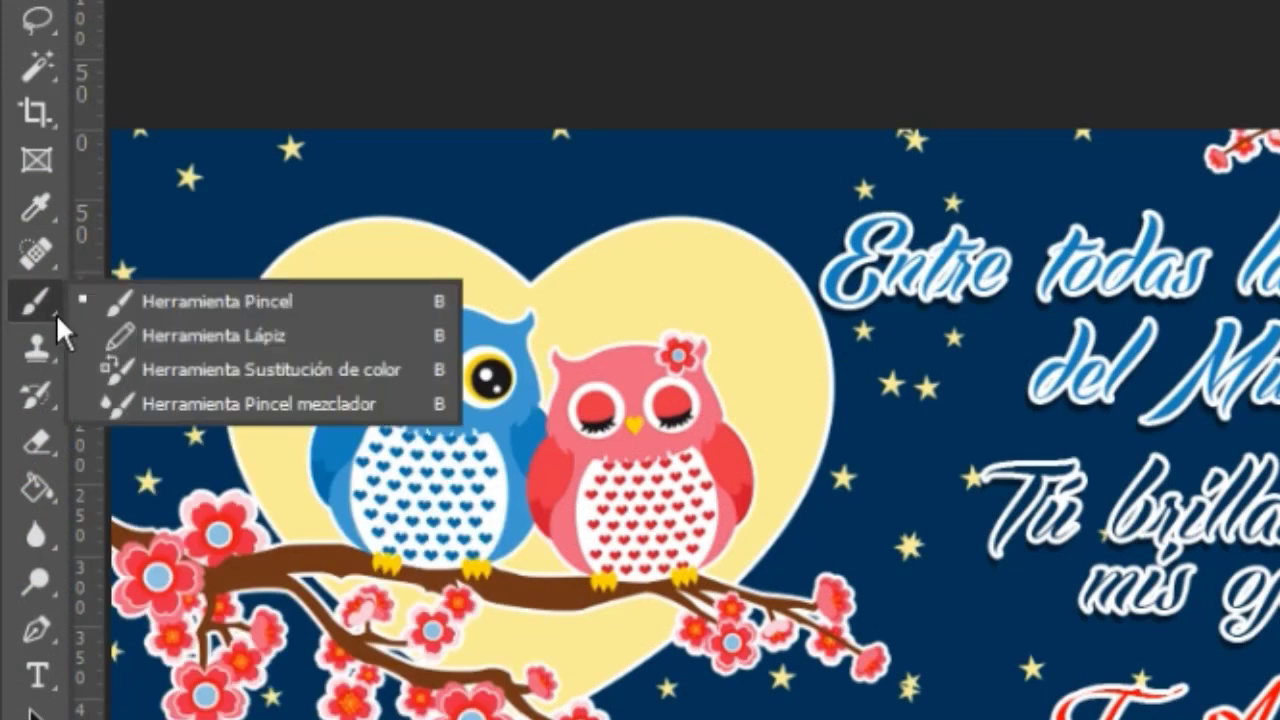
left_click(143, 300)
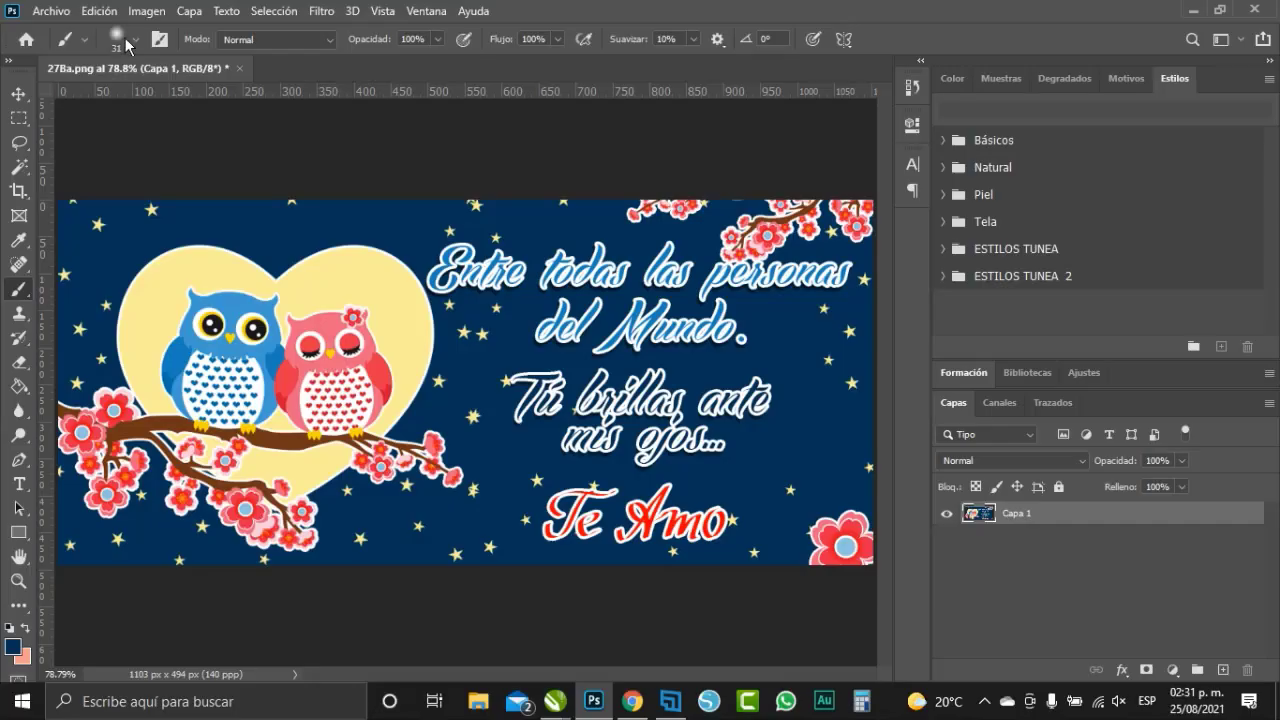
left_click(137, 40)
left_click(139, 44)
Paint over the first line of script text starting at 'Entre'
scroll(450, 250, "up", 2)
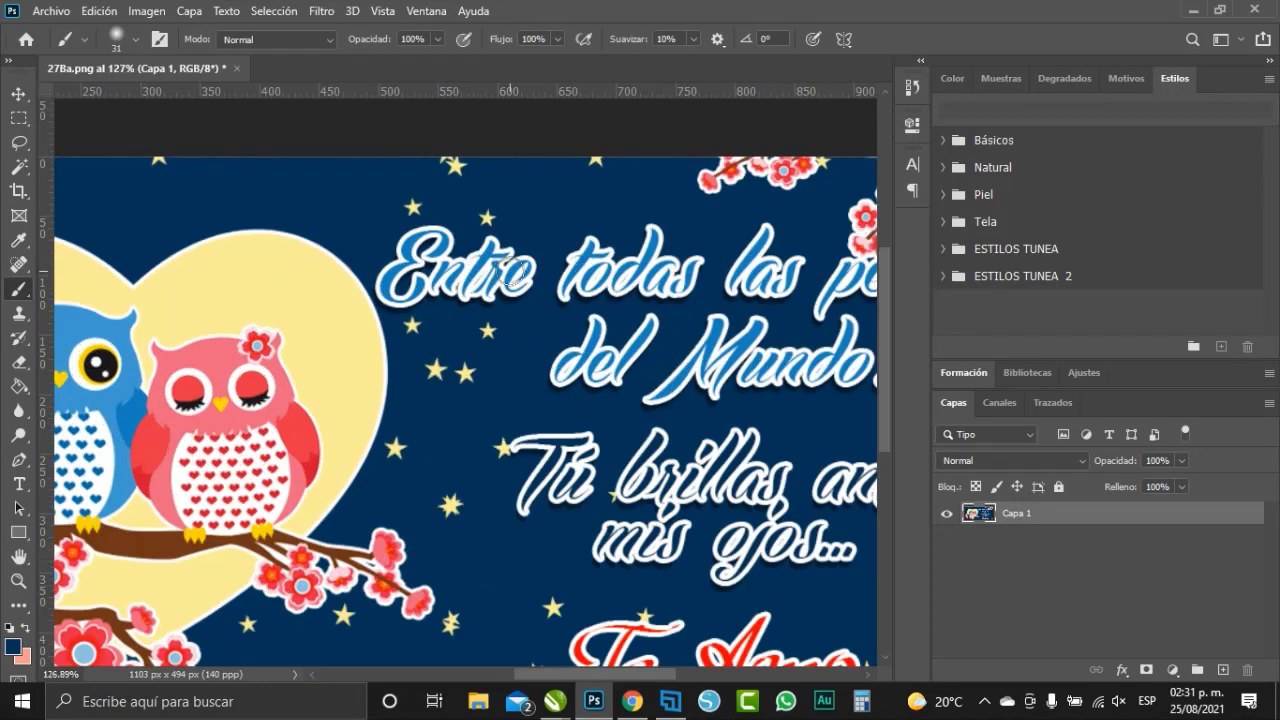
scroll(480, 262, "up", 2)
scroll(505, 275, "up", 2)
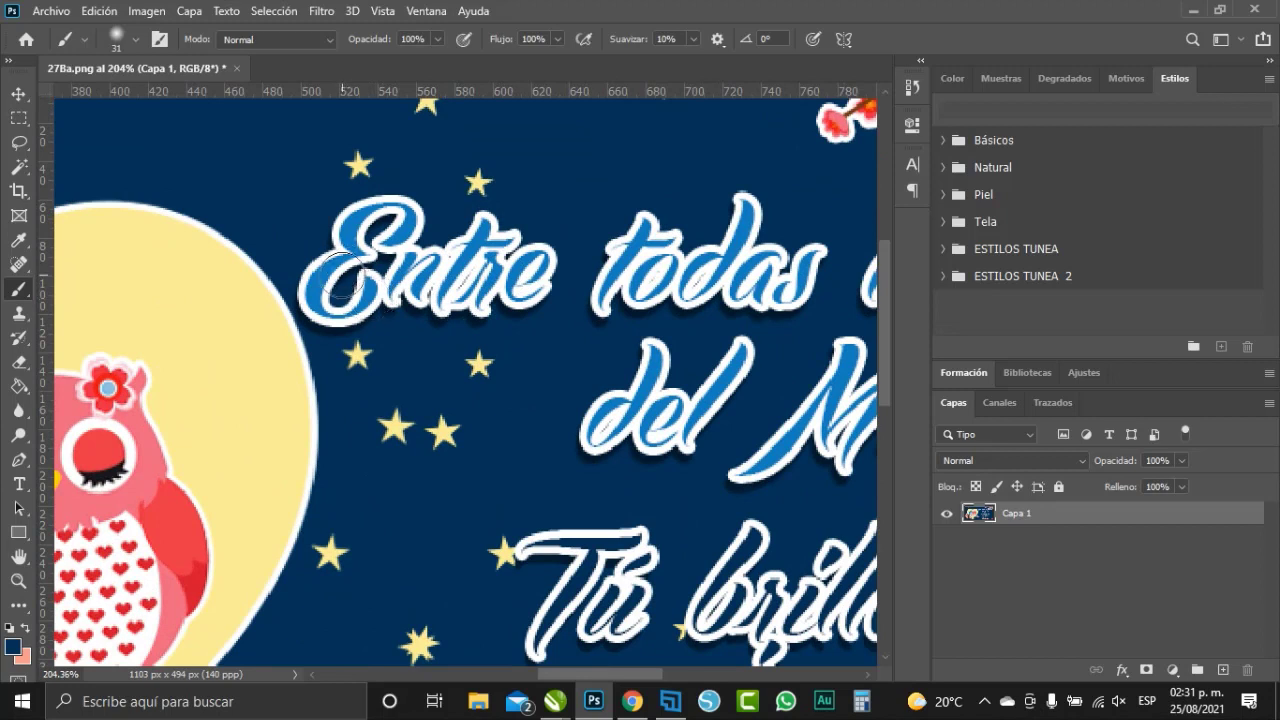
mouse_move(325, 285)
left_mouse_down()
mouse_move(322, 300)
mouse_move(325, 280)
mouse_move(340, 300)
mouse_move(375, 297)
mouse_move(309, 277)
mouse_move(343, 223)
mouse_move(331, 261)
mouse_move(395, 265)
mouse_move(345, 220)
mouse_move(395, 195)
mouse_move(465, 275)
mouse_move(418, 298)
mouse_move(503, 303)
mouse_move(534, 280)
mouse_move(447, 330)
mouse_move(620, 255)
mouse_move(641, 286)
mouse_move(737, 257)
mouse_move(709, 240)
mouse_move(620, 286)
mouse_move(676, 261)
mouse_move(790, 280)
mouse_move(823, 229)
left_mouse_up()
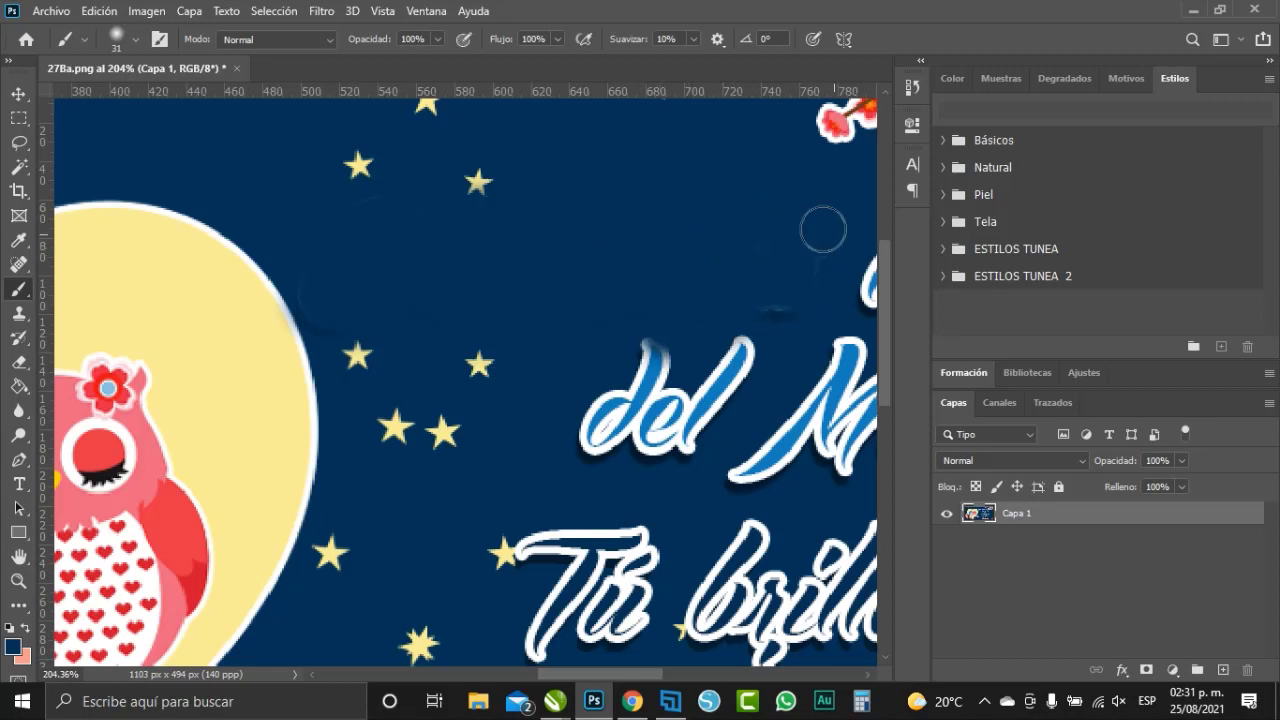
mouse_move(650, 345)
left_mouse_down()
mouse_move(657, 400)
mouse_move(619, 424)
mouse_move(686, 366)
mouse_move(771, 371)
mouse_move(723, 377)
mouse_move(622, 438)
left_mouse_up()
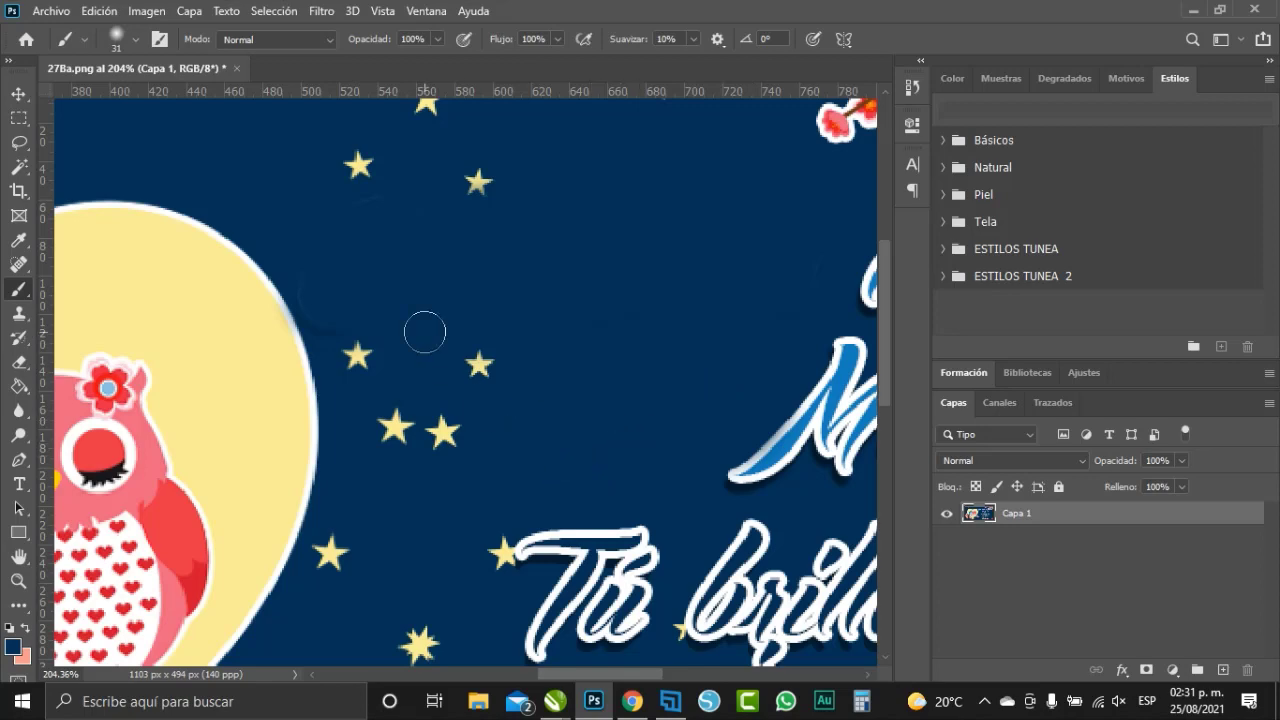
Undo the brush strokes so the script text returns
scroll(454, 356, "down", 3)
scroll(454, 356, "down", 1)
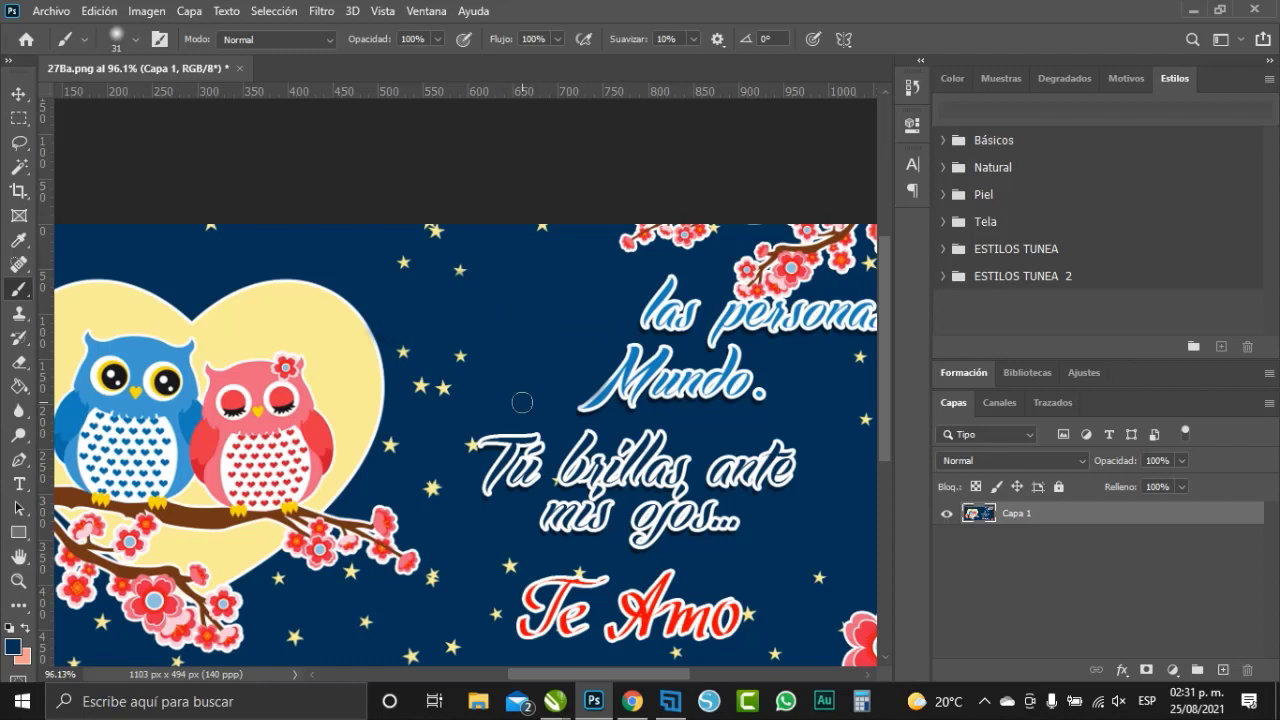
key("ctrl+z")
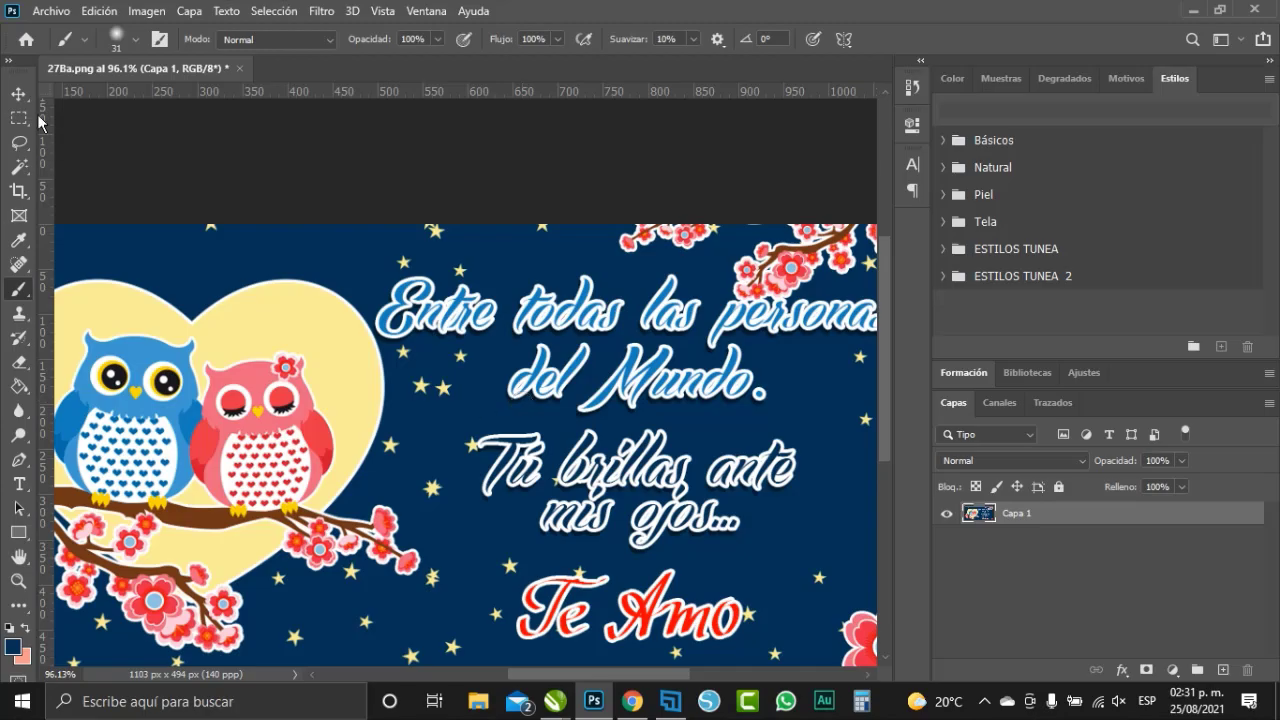
Duplicate Capa 1 with the Move tool, creating Capa 1 copia above it
left_click(18, 93)
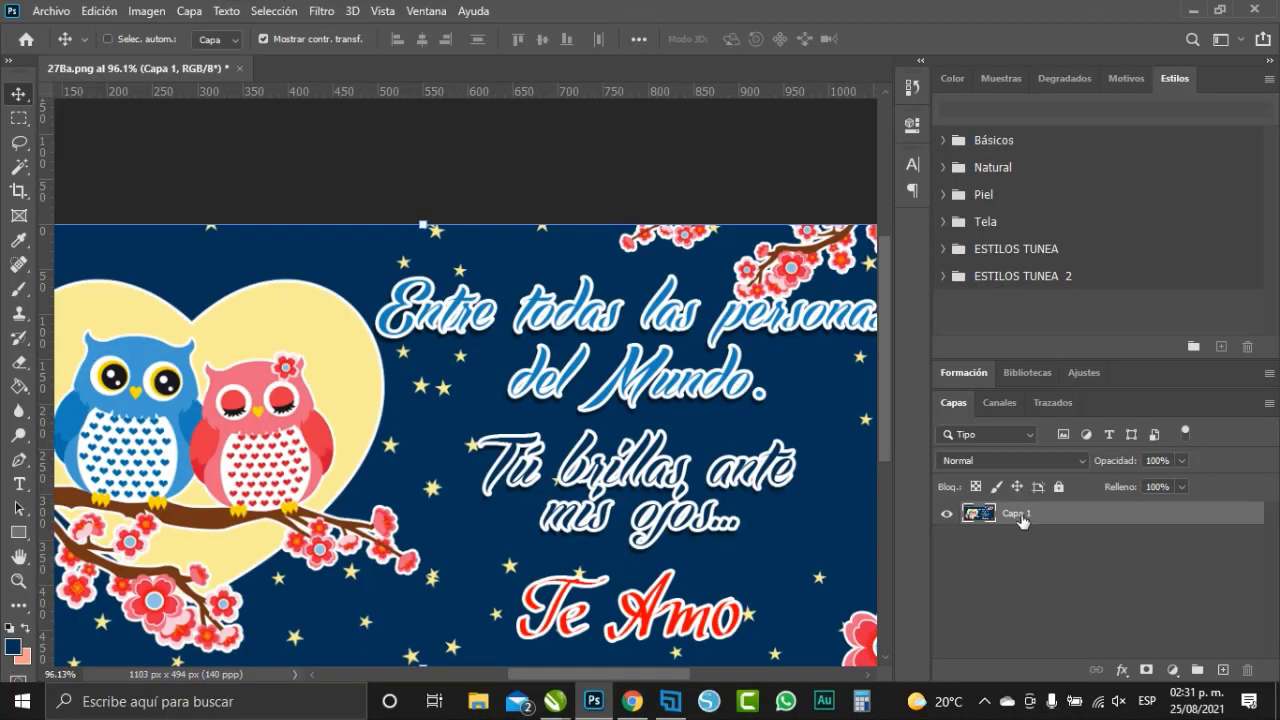
left_click_drag(1023, 525, 1223, 669)
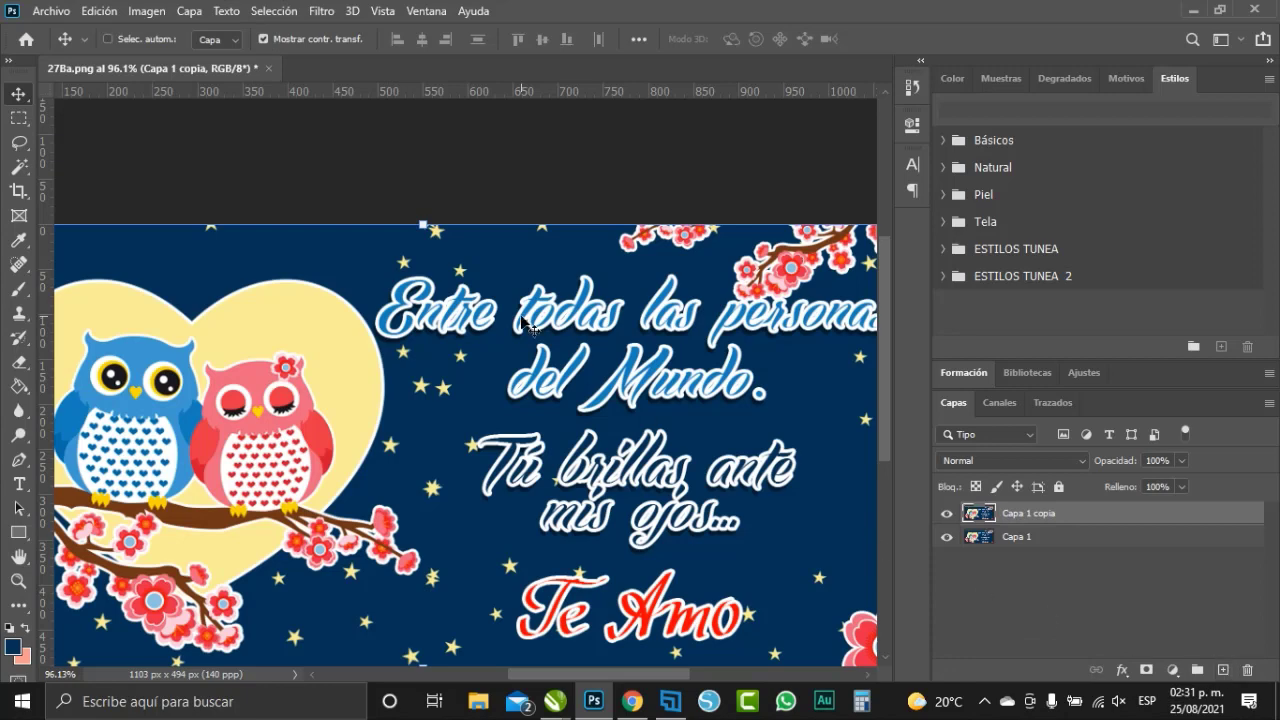
scroll(541, 385, "down", 2)
scroll(440, 380, "up", 1)
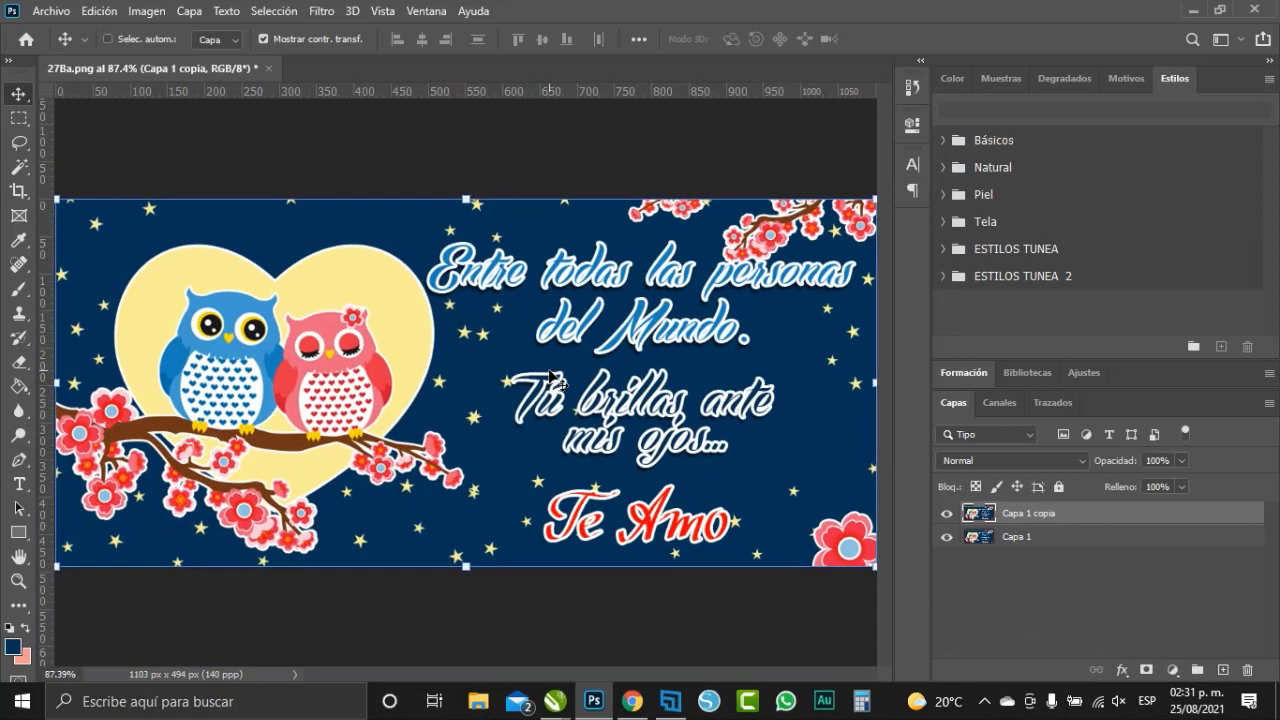
scroll(390, 400, "up", 1)
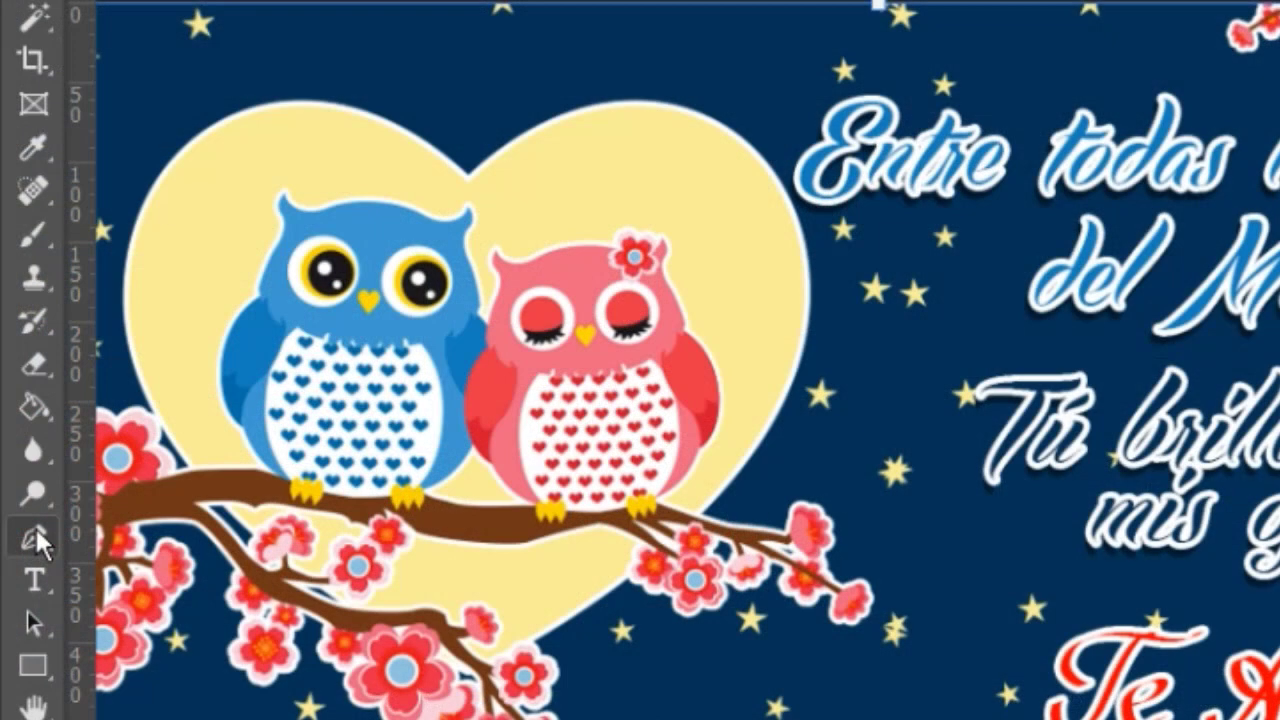
Start a Pen path left of 'Entre', placing anchors down the text's left side below 'mis ojos'
left_click(35, 530)
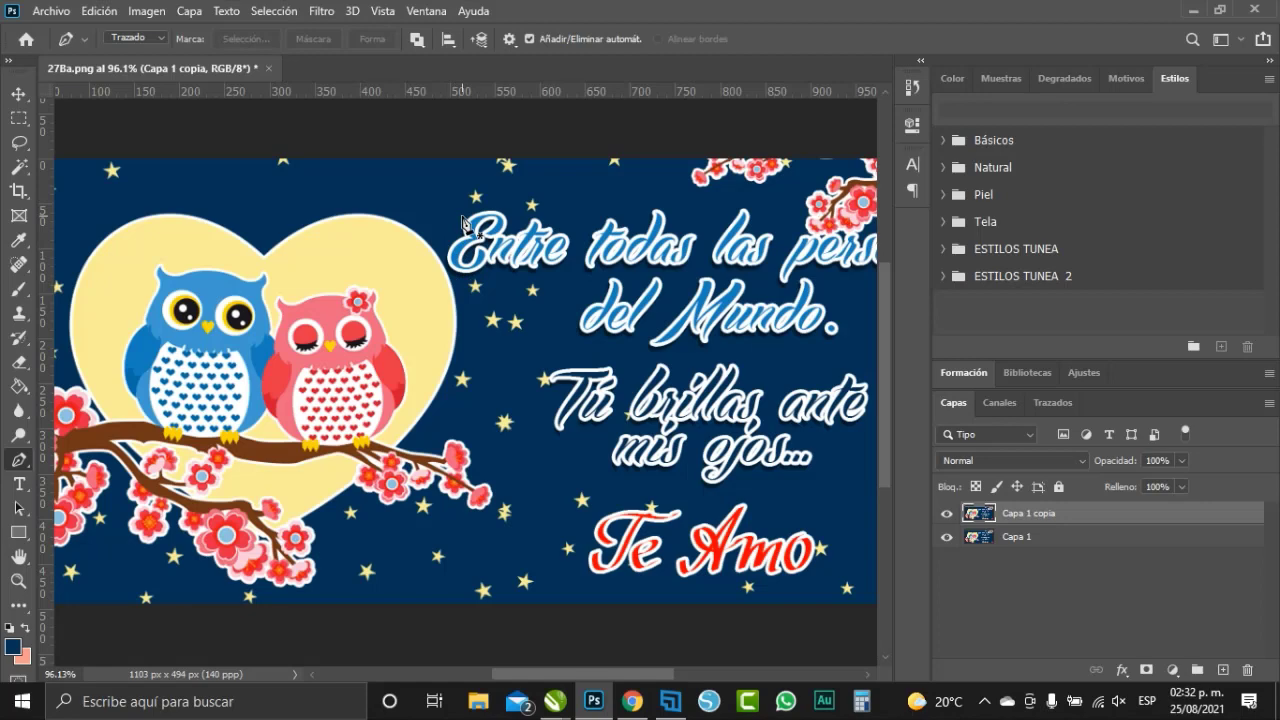
scroll(460, 225, "up", 2)
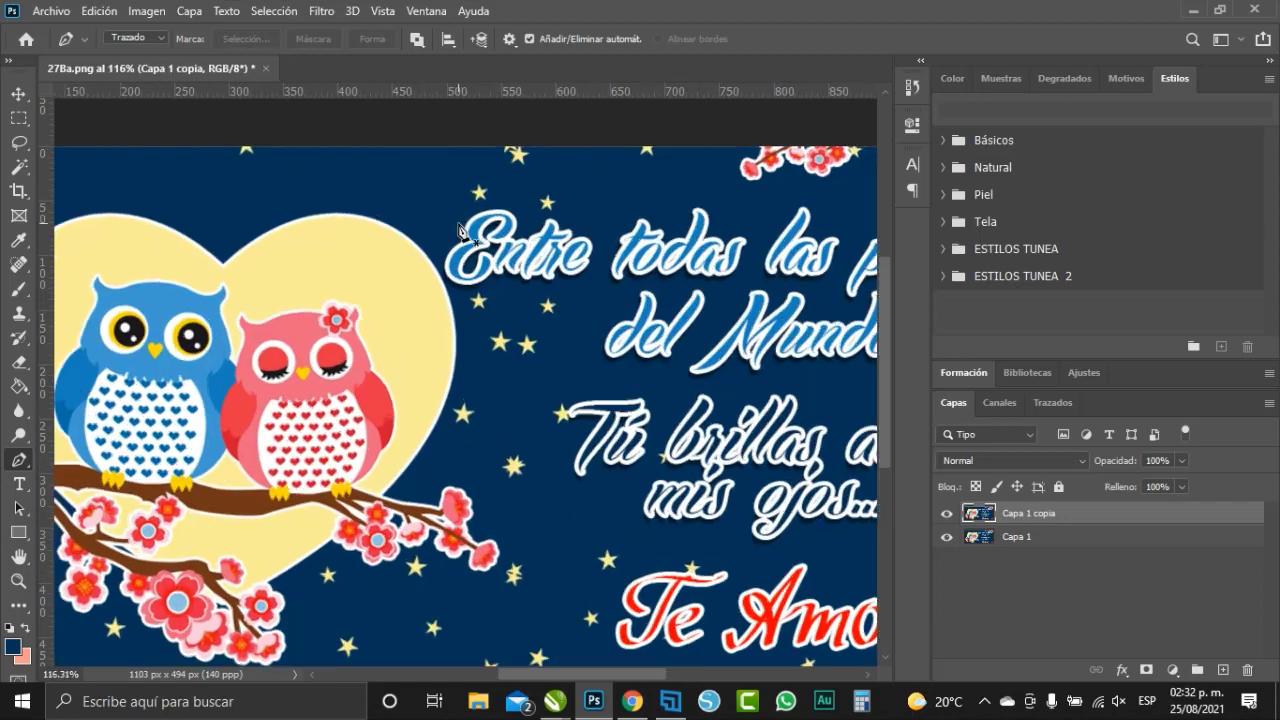
scroll(460, 228, "up", 2)
scroll(459, 230, "up", 2)
scroll(460, 228, "up", 1)
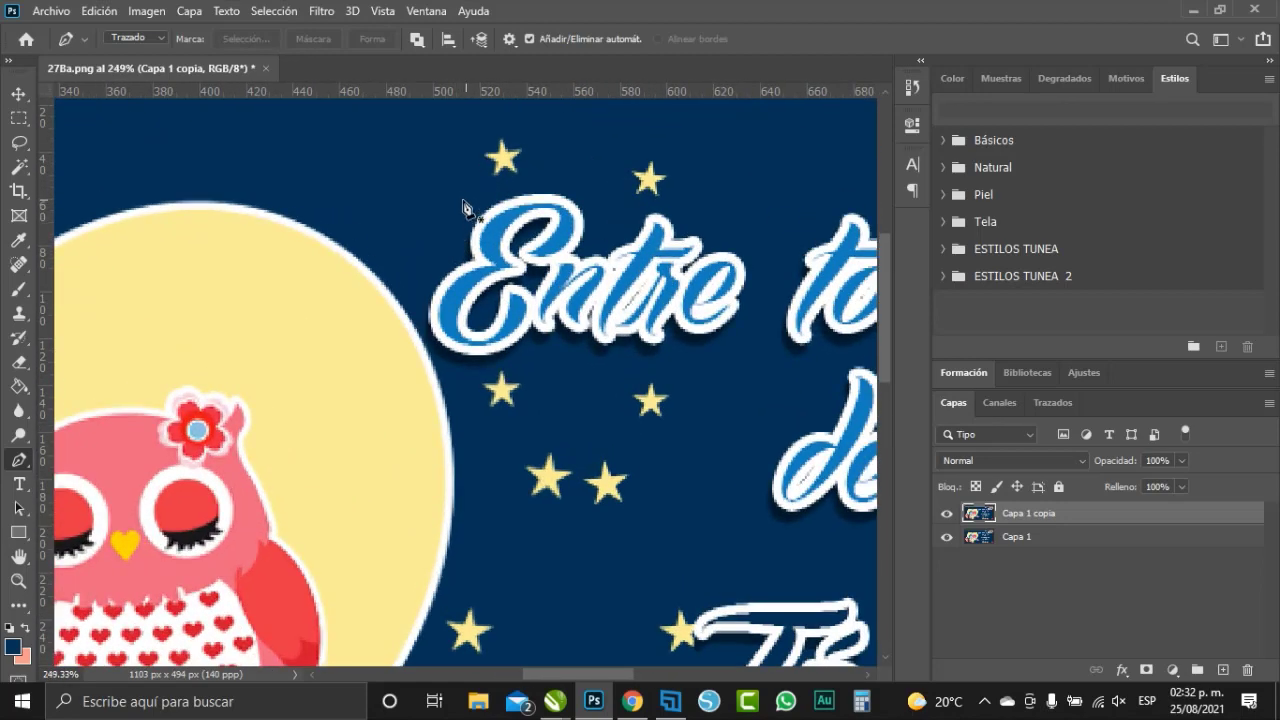
left_click(467, 188)
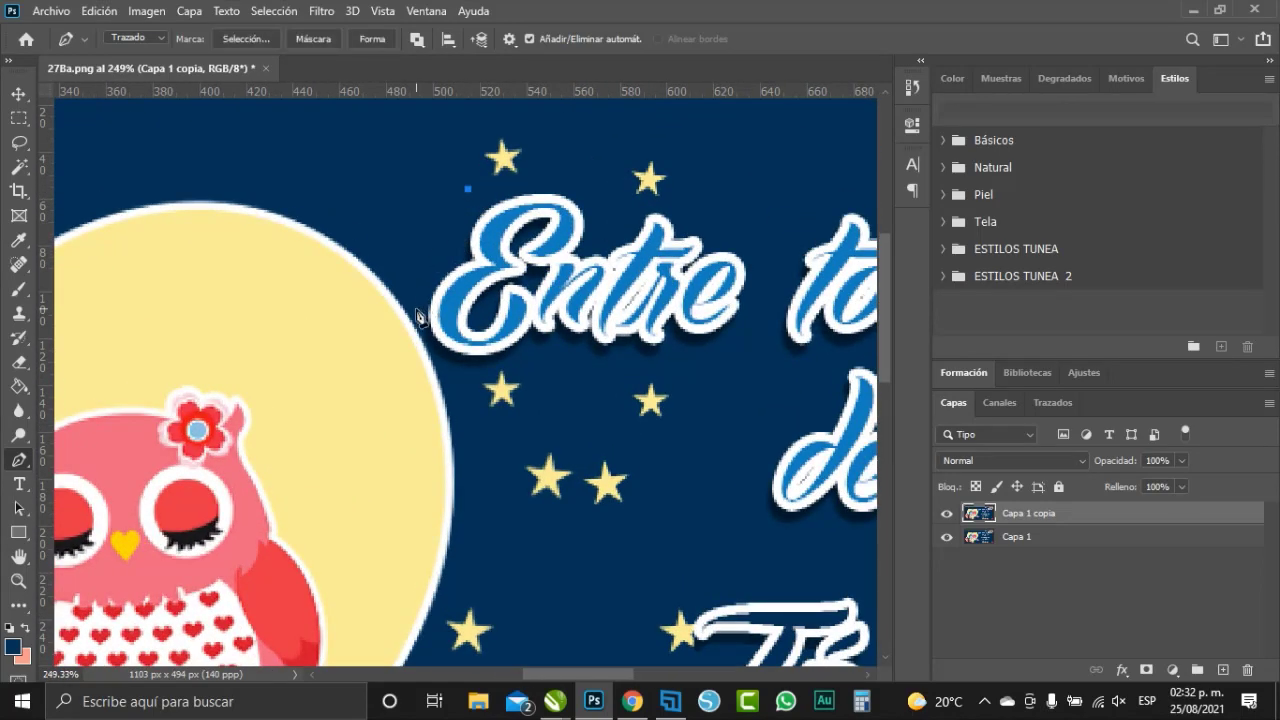
left_click(418, 303)
left_click(449, 366)
left_click(577, 358)
left_click(560, 528)
left_click(647, 539)
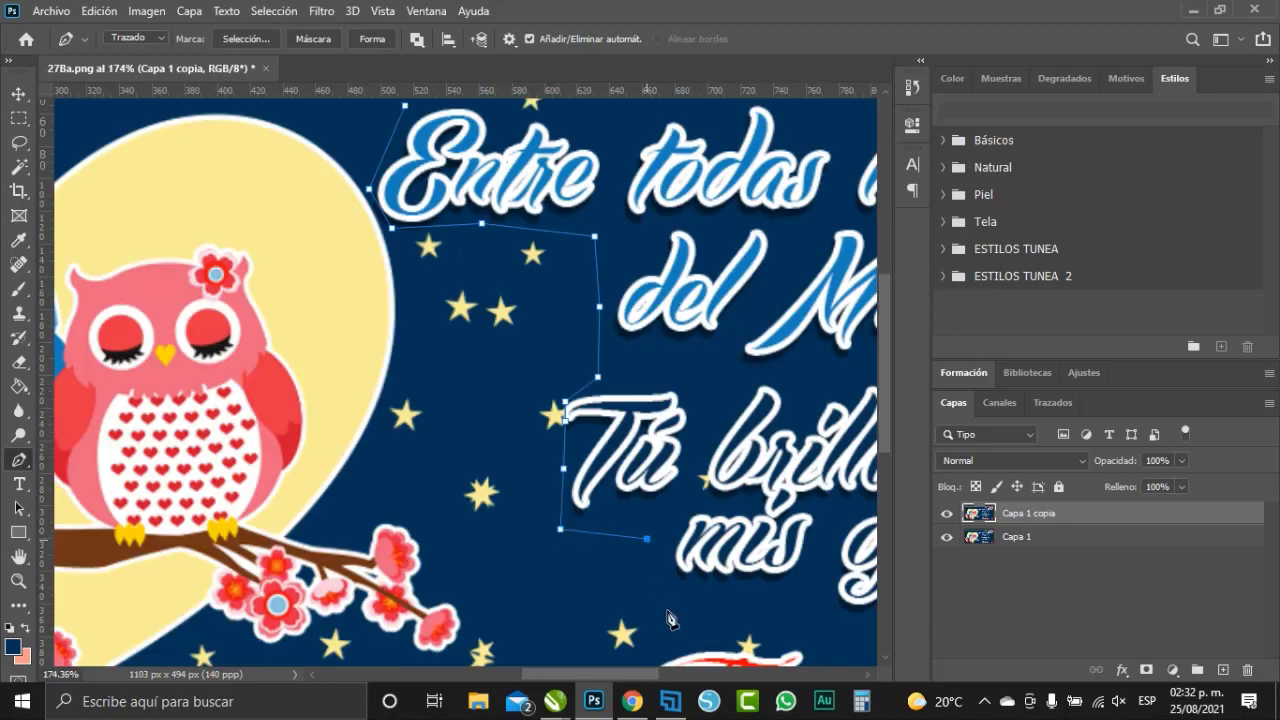
left_click(669, 610)
Try anchor points toward 'Te Amo', undoing the misplaced ones
scroll(379, 448, "down", 2)
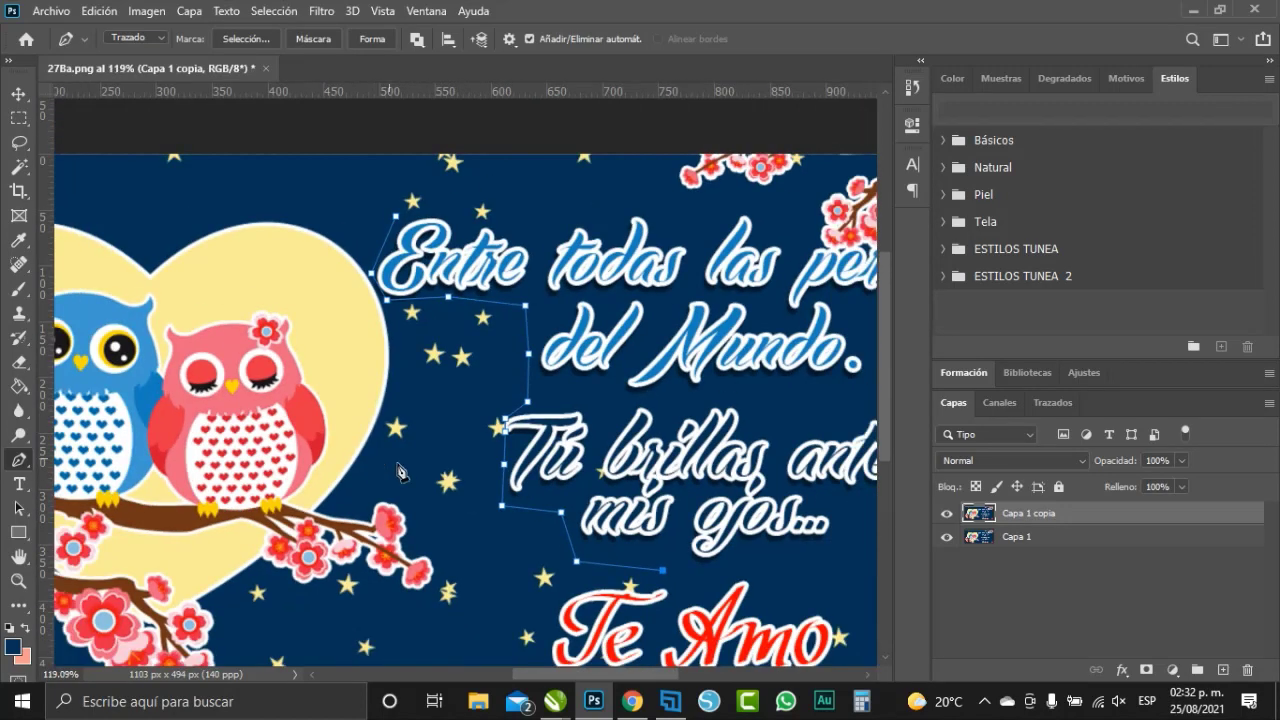
left_click(662, 570)
key("ctrl+z")
scroll(603, 586, "down", 1)
scroll(570, 637, "up", 2)
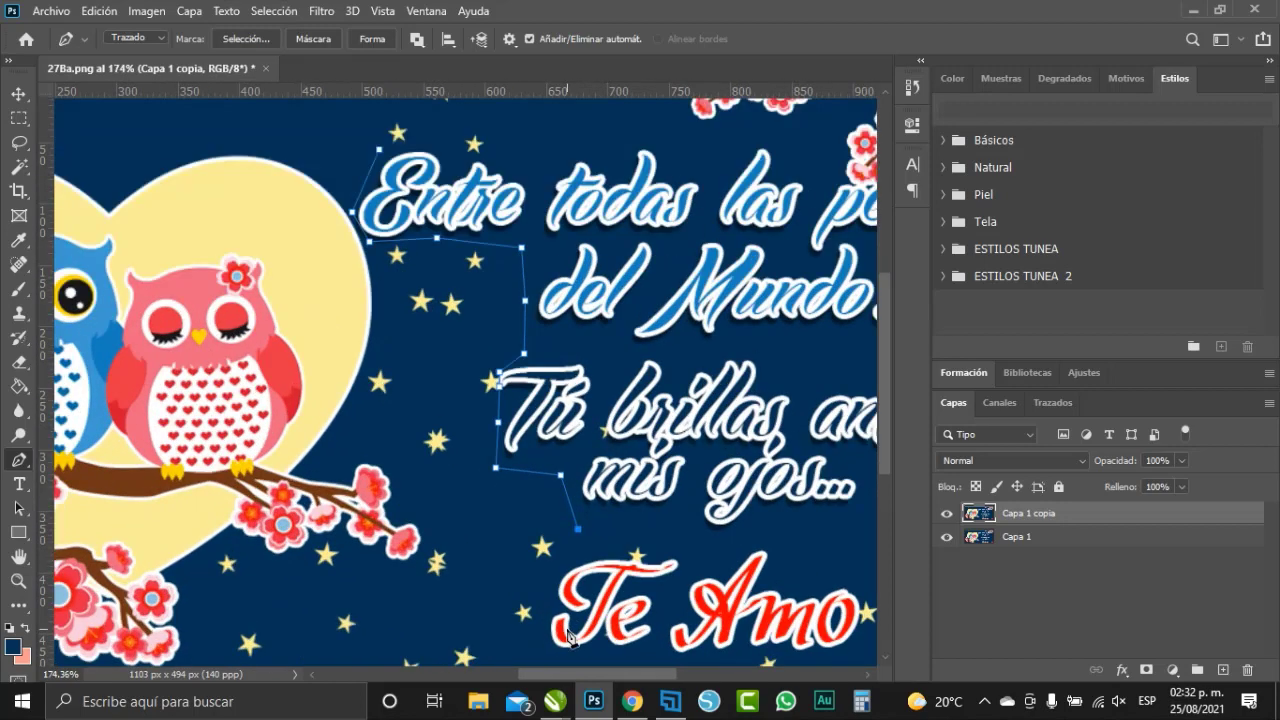
scroll(570, 638, "up", 1)
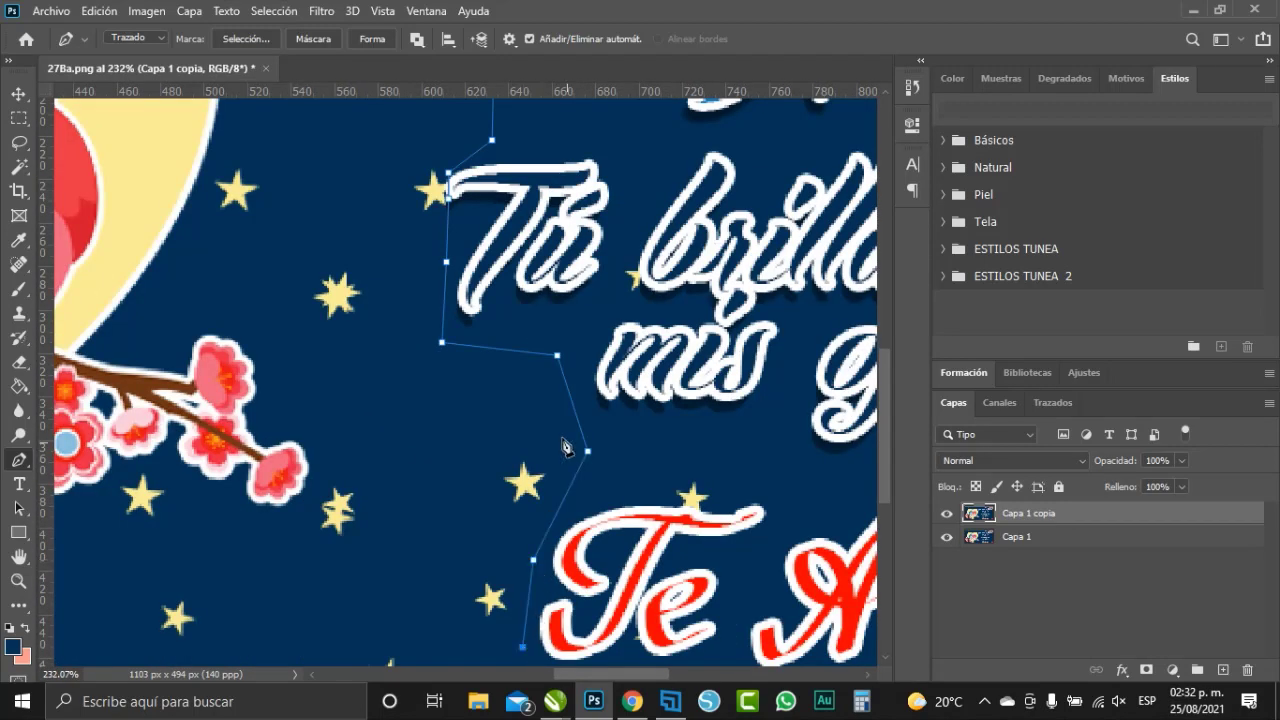
scroll(571, 449, "down", 1)
left_click(827, 552)
left_click(828, 493)
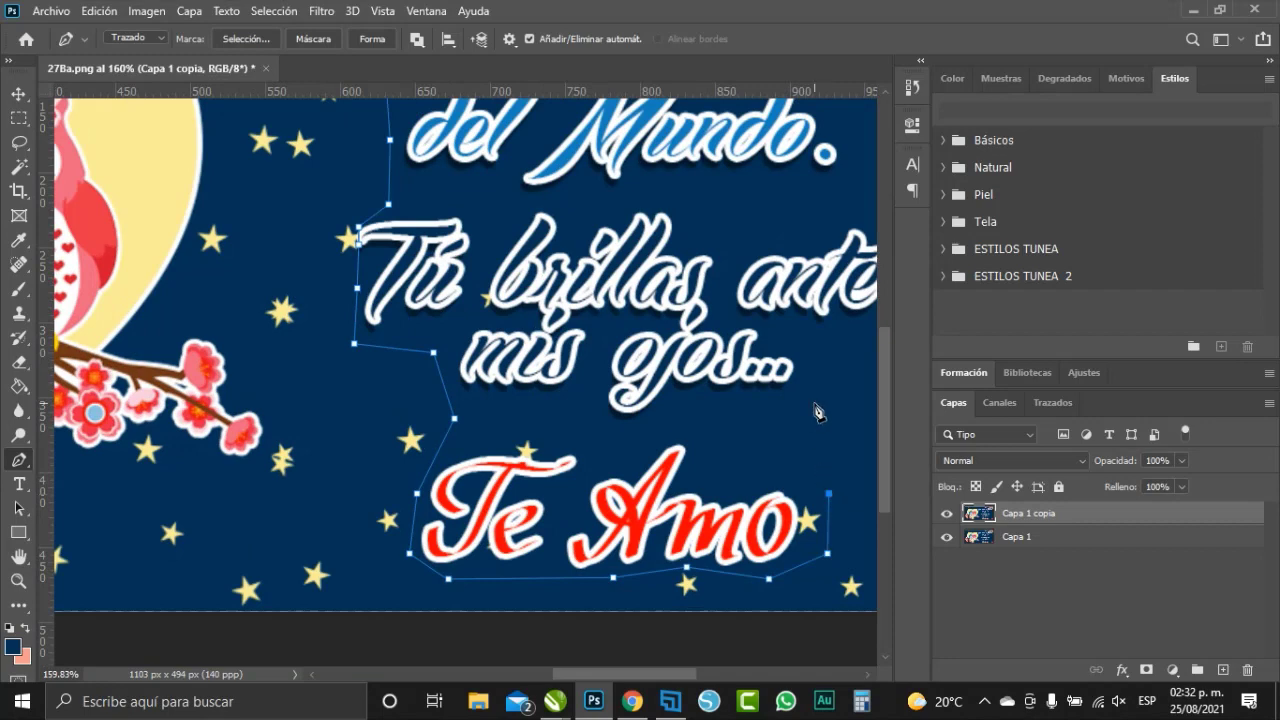
key("ctrl+z")
key("ctrl+z")
Extend the path up the right side of 'Amo' and above its 'o'
scroll(808, 543, "up", 1)
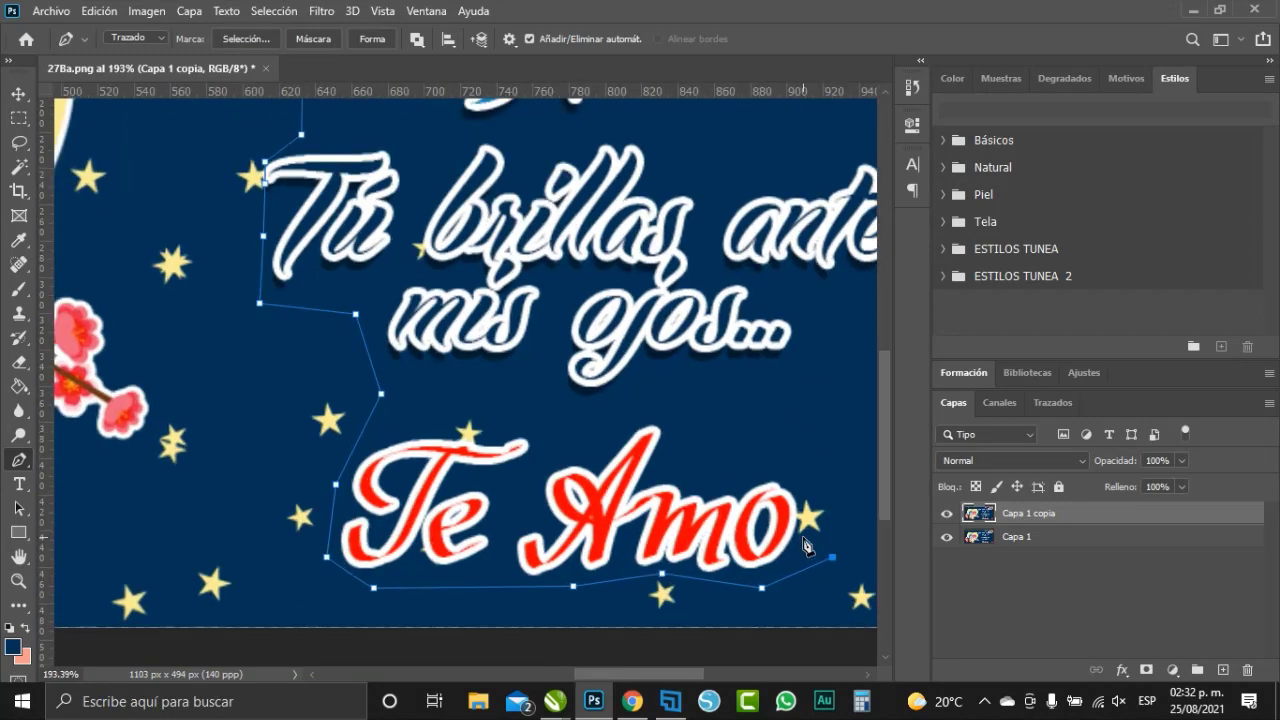
scroll(806, 550, "up", 1)
left_click(792, 552)
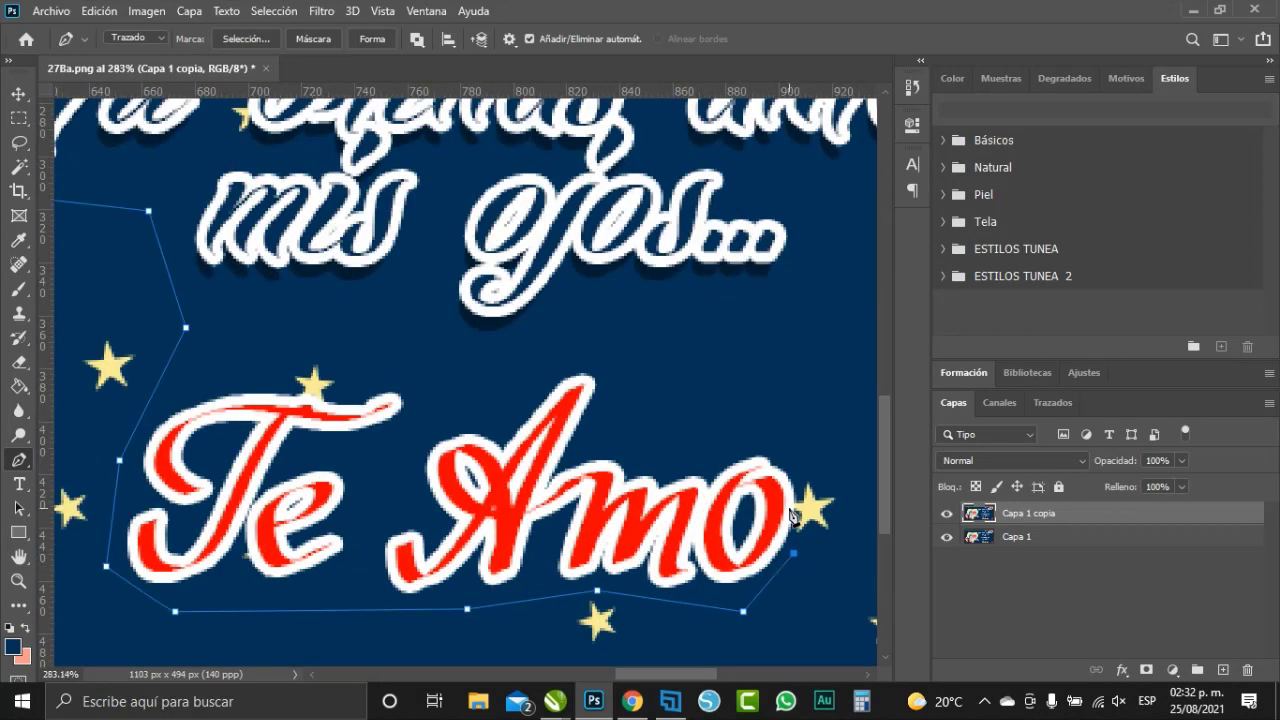
left_click(790, 505)
left_click(801, 476)
left_click(829, 341)
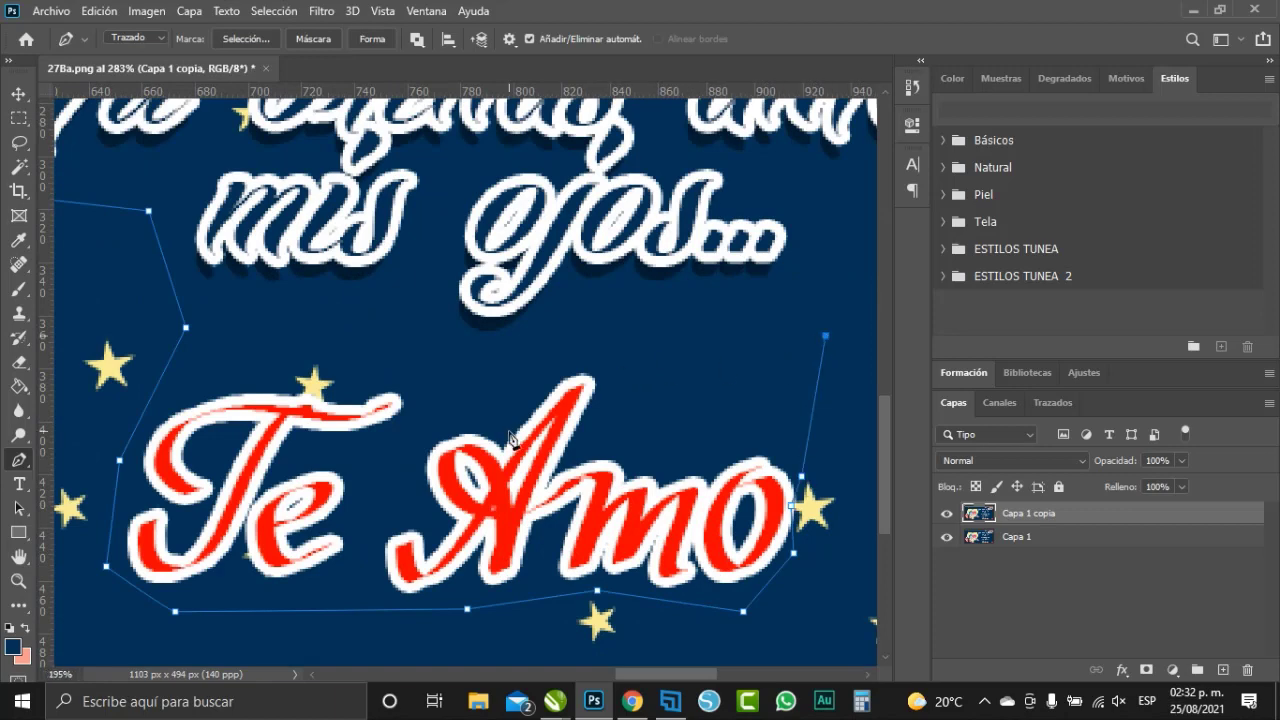
scroll(760, 355, "down", 1)
scroll(712, 365, "down", 1)
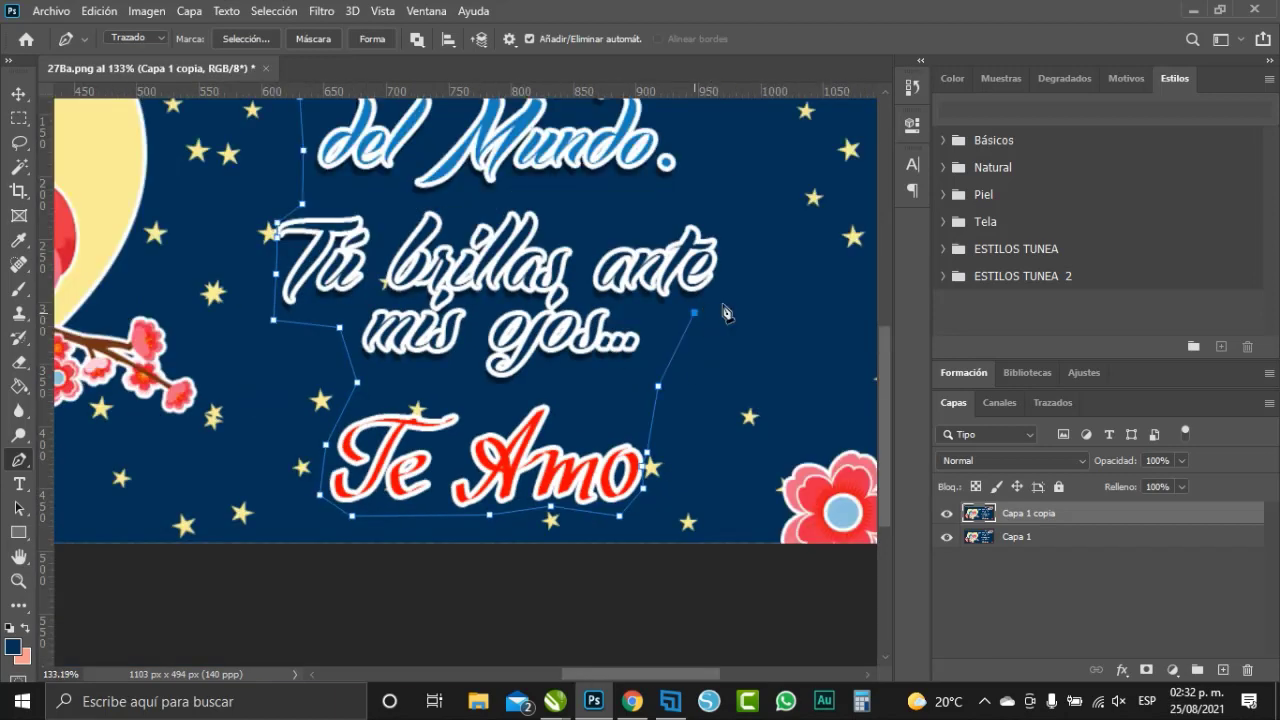
scroll(745, 304, "up", 2)
scroll(124, 278, "down", 1)
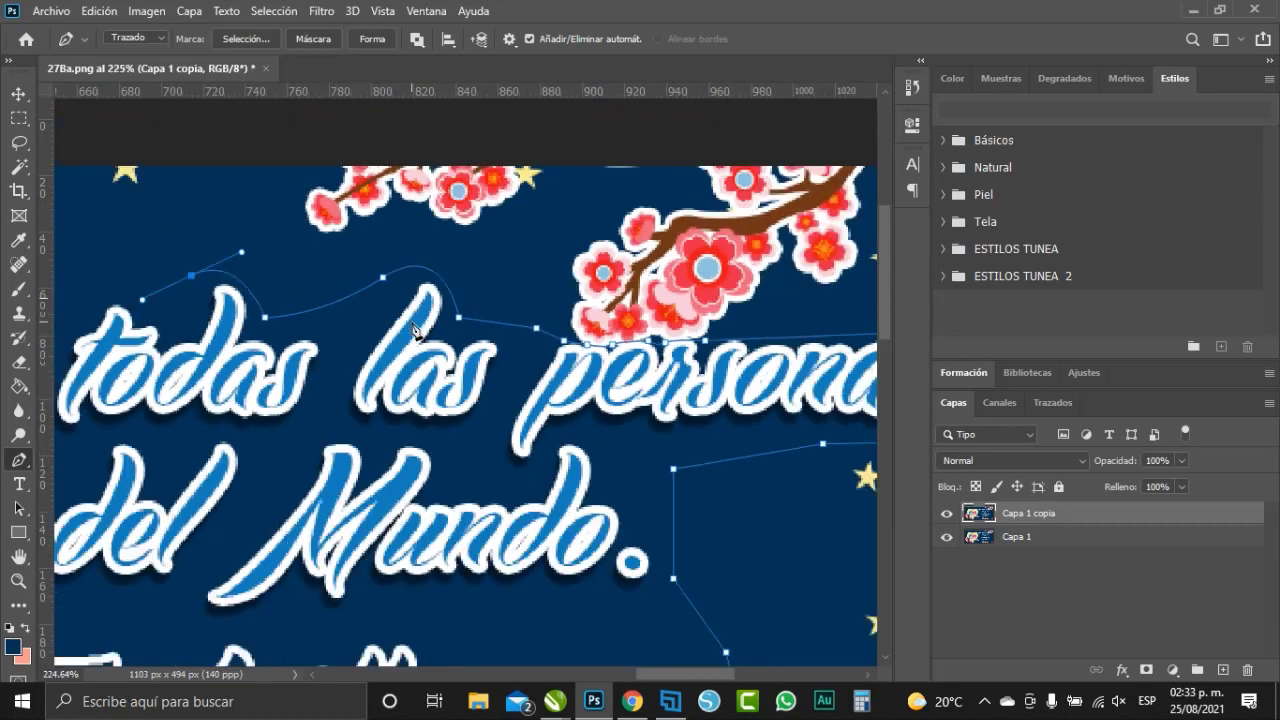
scroll(150, 310, "down", 1)
scroll(175, 340, "down", 1)
Run the path along the top line back to 'Entre' and close it on the first anchor
left_click(161, 297)
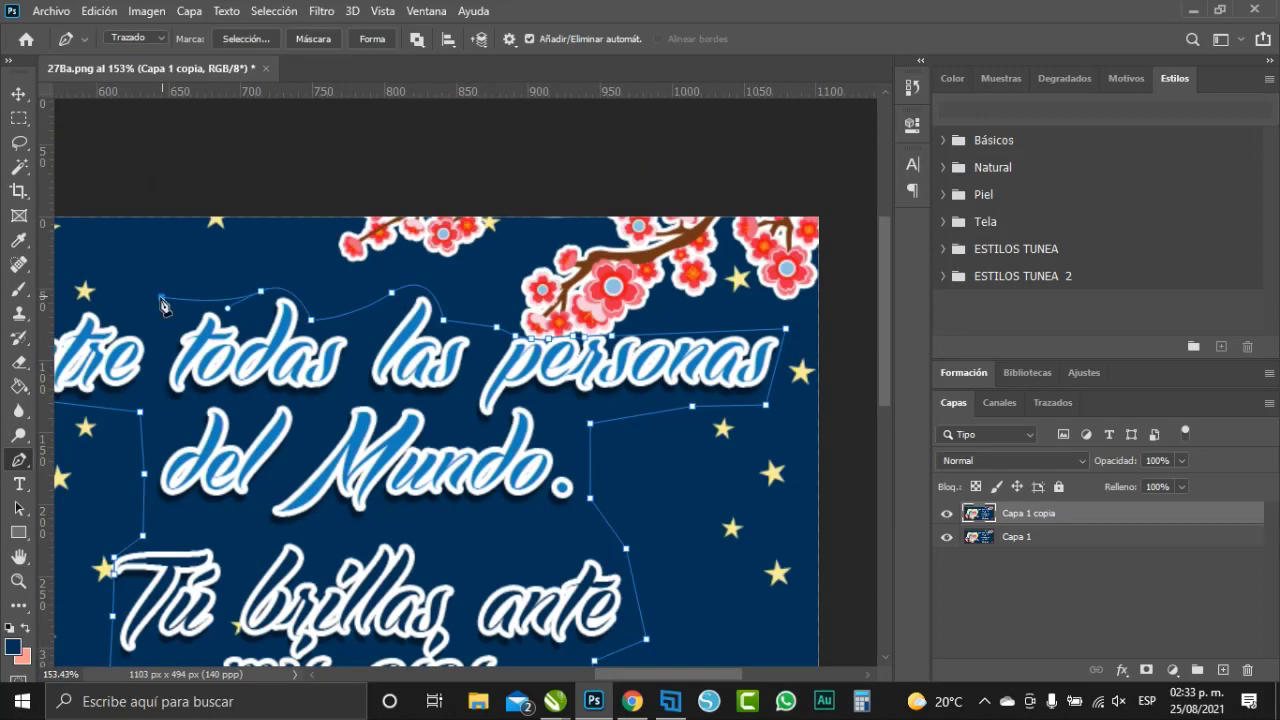
left_click(118, 312)
scroll(430, 385, "down", 2)
scroll(300, 370, "up", 1)
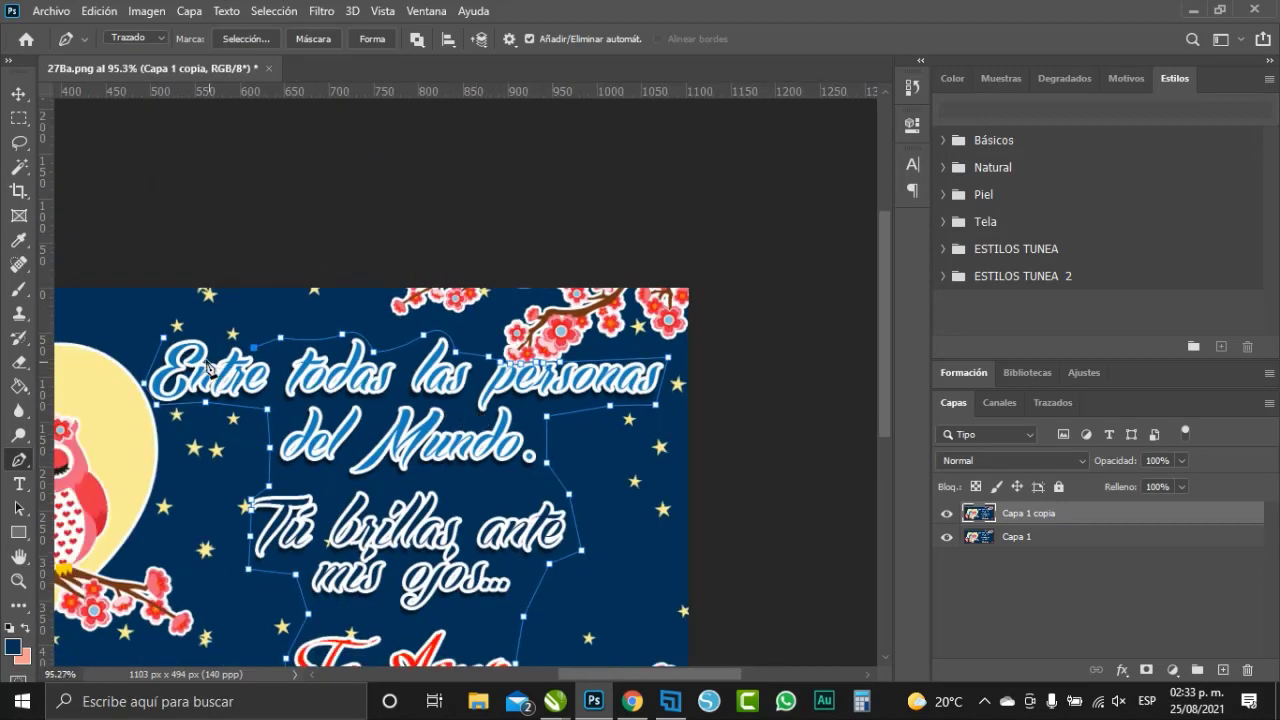
scroll(220, 360, "up", 1)
scroll(180, 352, "up", 2)
scroll(200, 355, "up", 2)
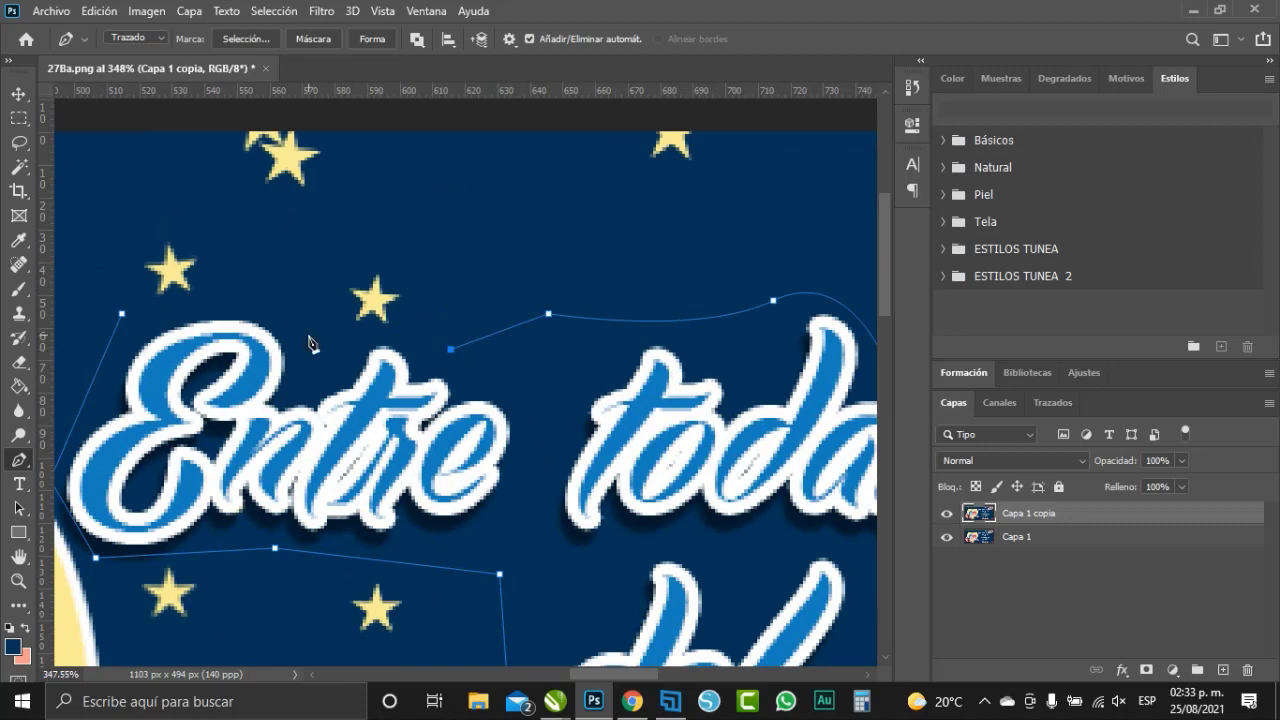
left_click(122, 313)
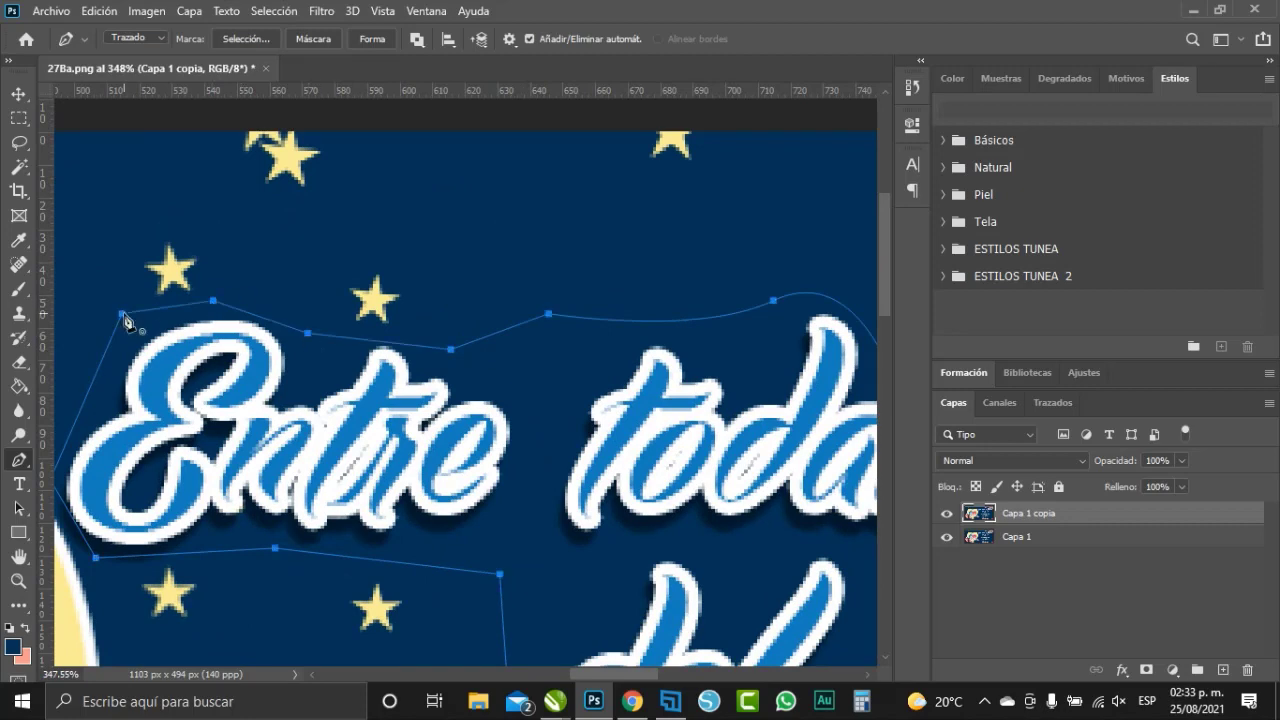
scroll(312, 311, "down", 1)
scroll(313, 311, "down", 2)
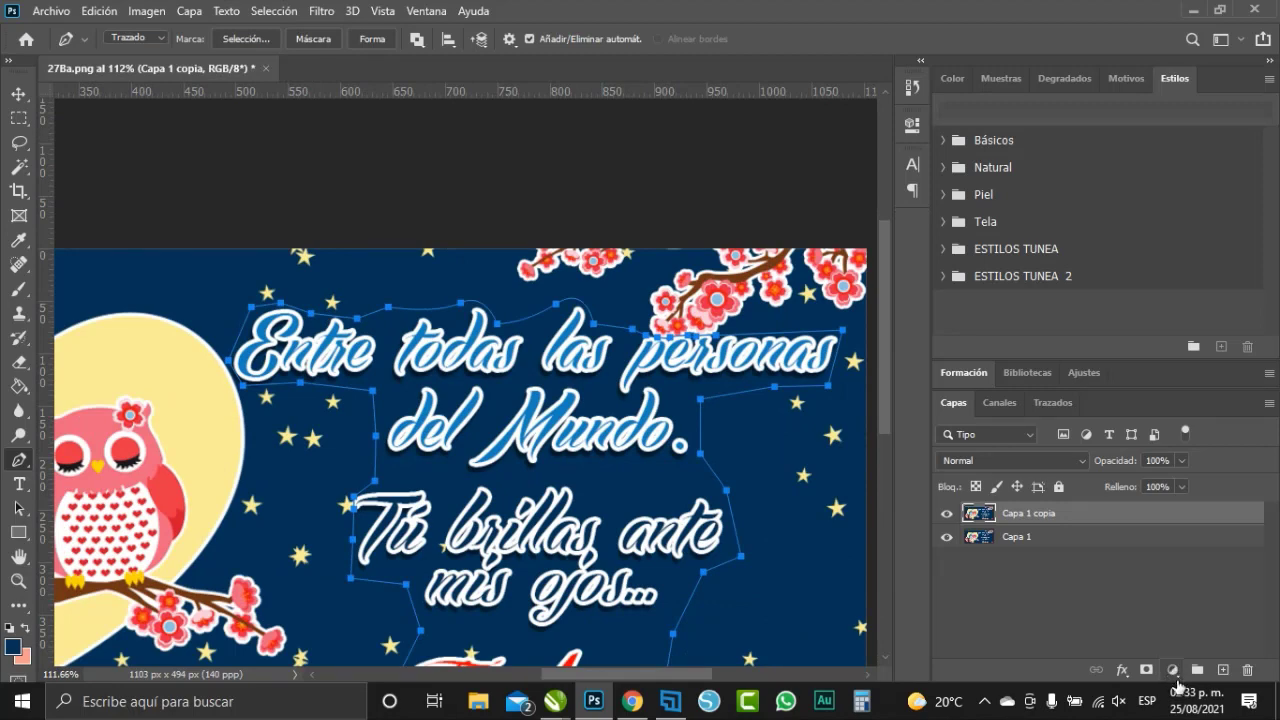
Add a Solid Color fill layer from the path, sampling the background navy #043256
left_click(1173, 670)
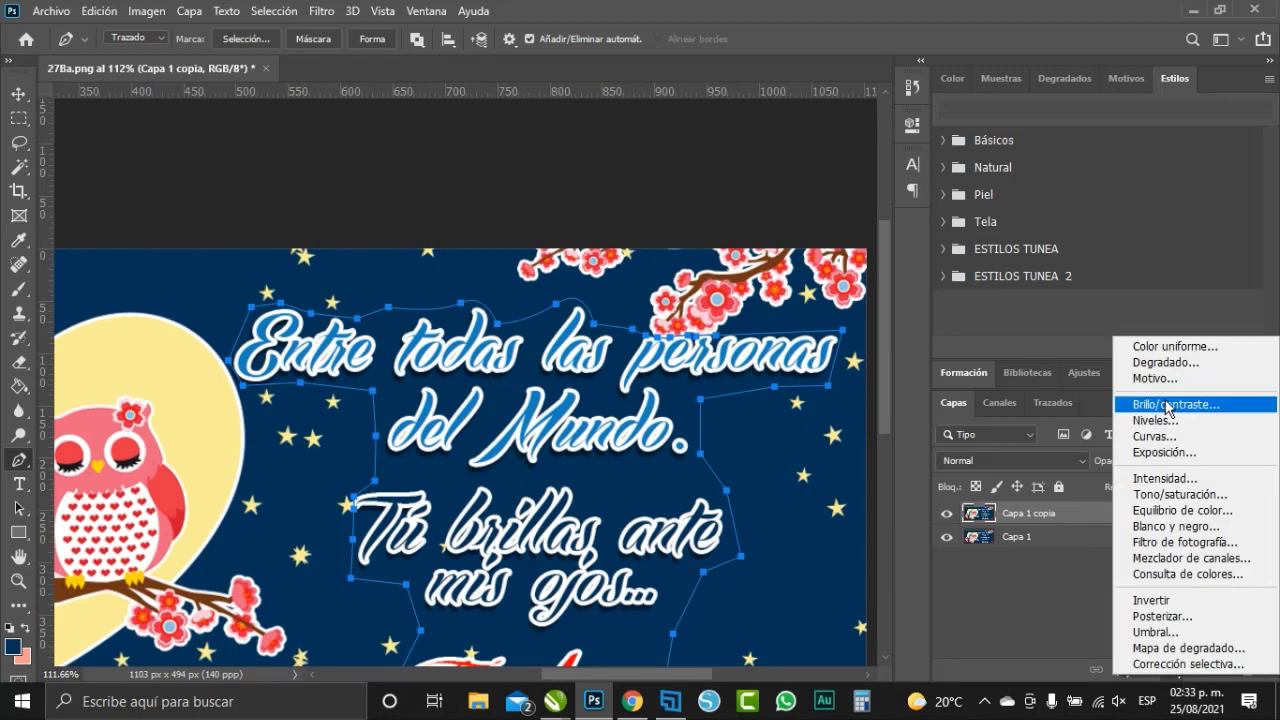
left_click(1168, 348)
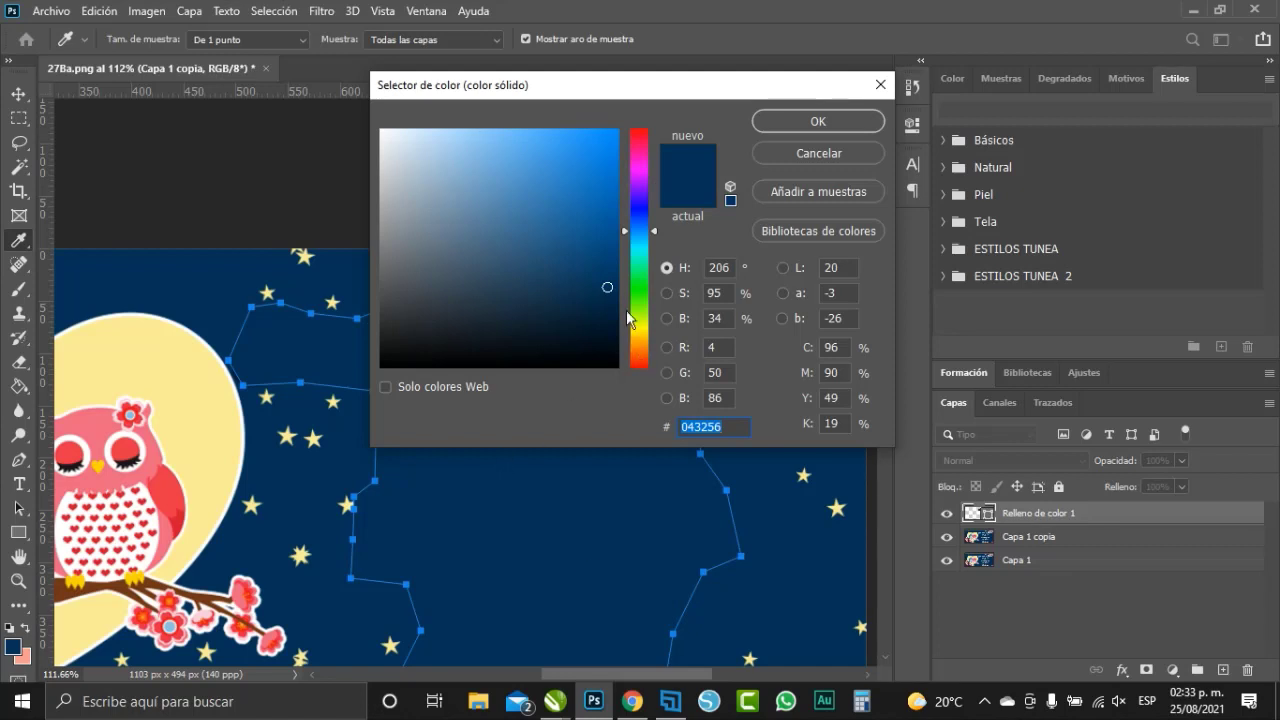
mouse_move(421, 257)
left_mouse_down()
mouse_move(428, 204)
mouse_move(416, 235)
left_mouse_up()
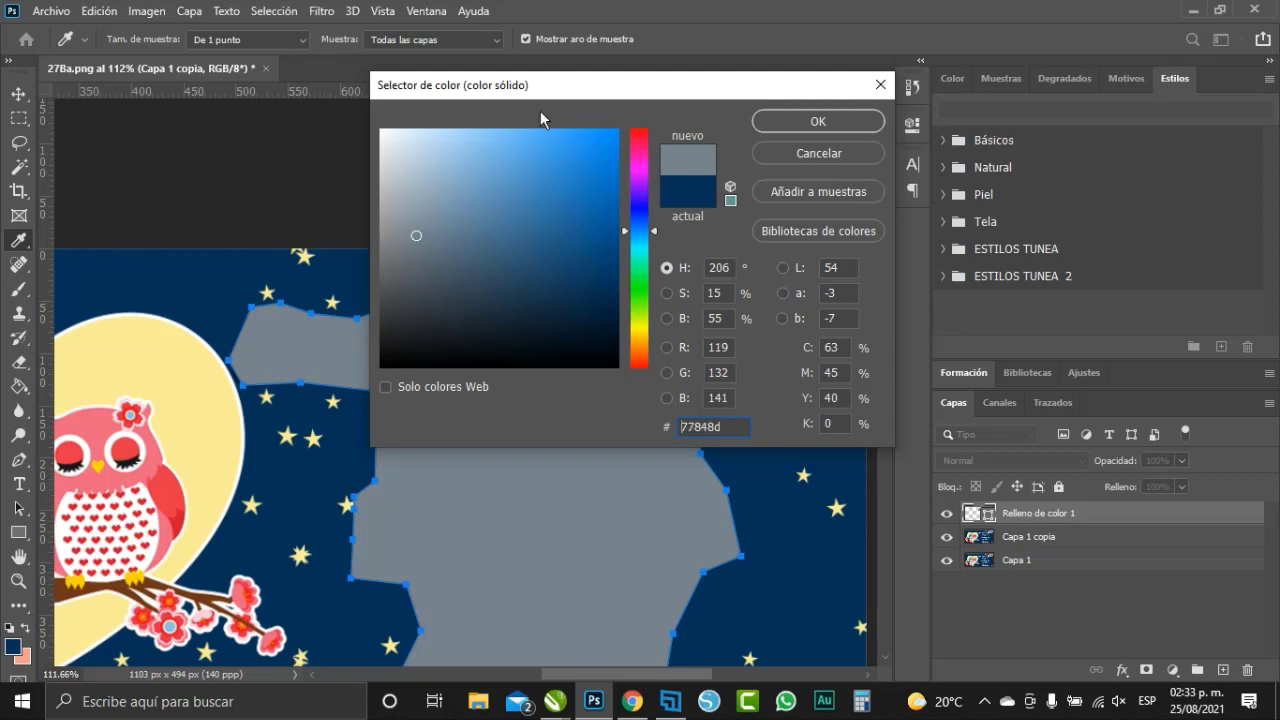
left_click_drag(558, 96, 670, 57)
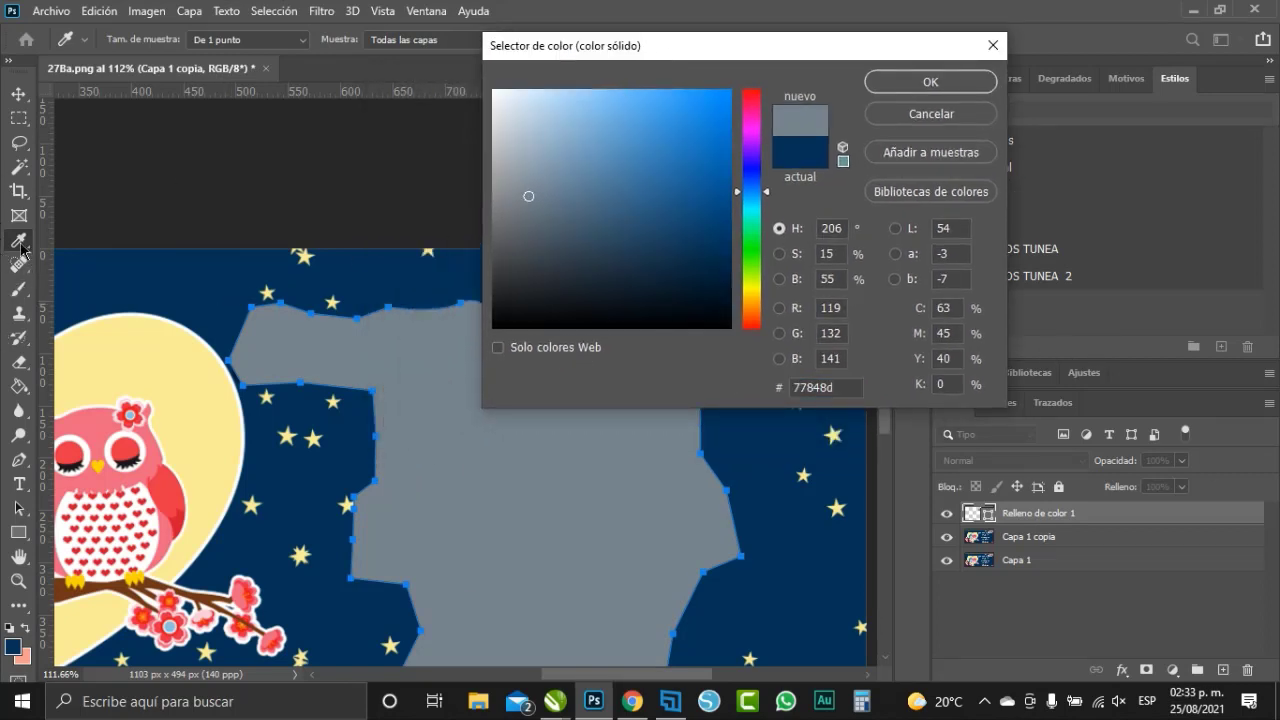
left_click(180, 288)
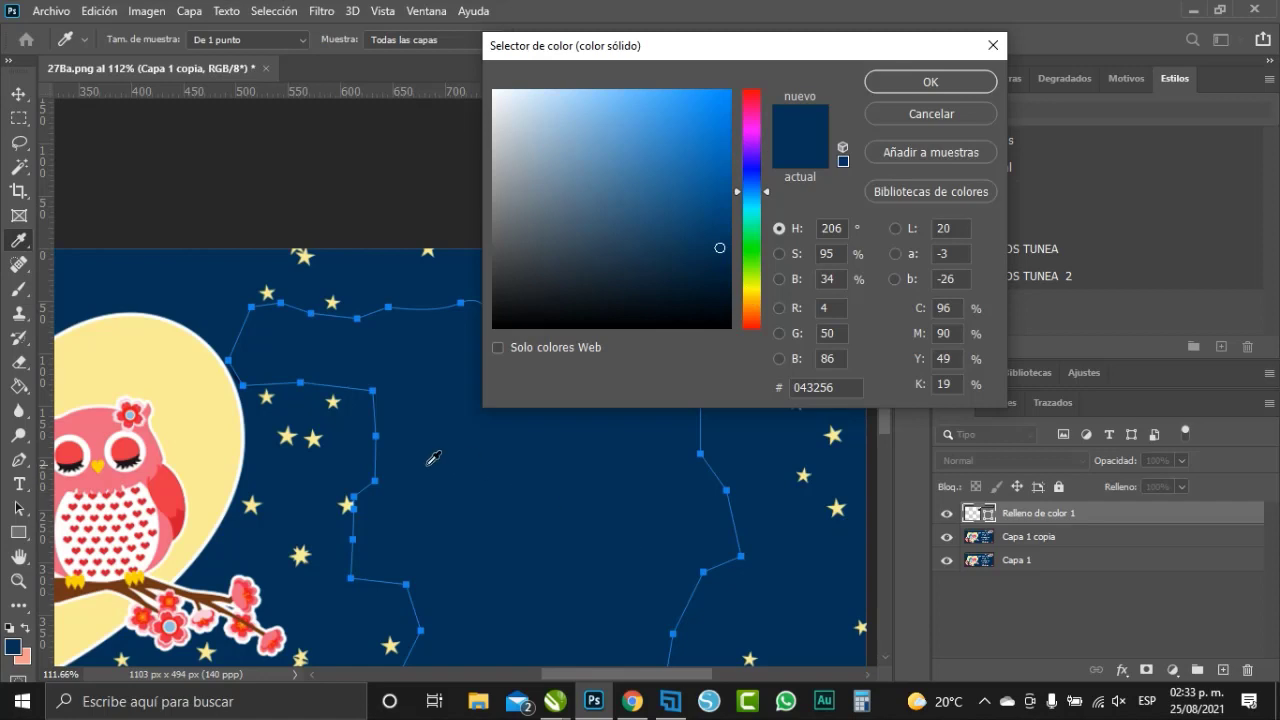
left_click(926, 86)
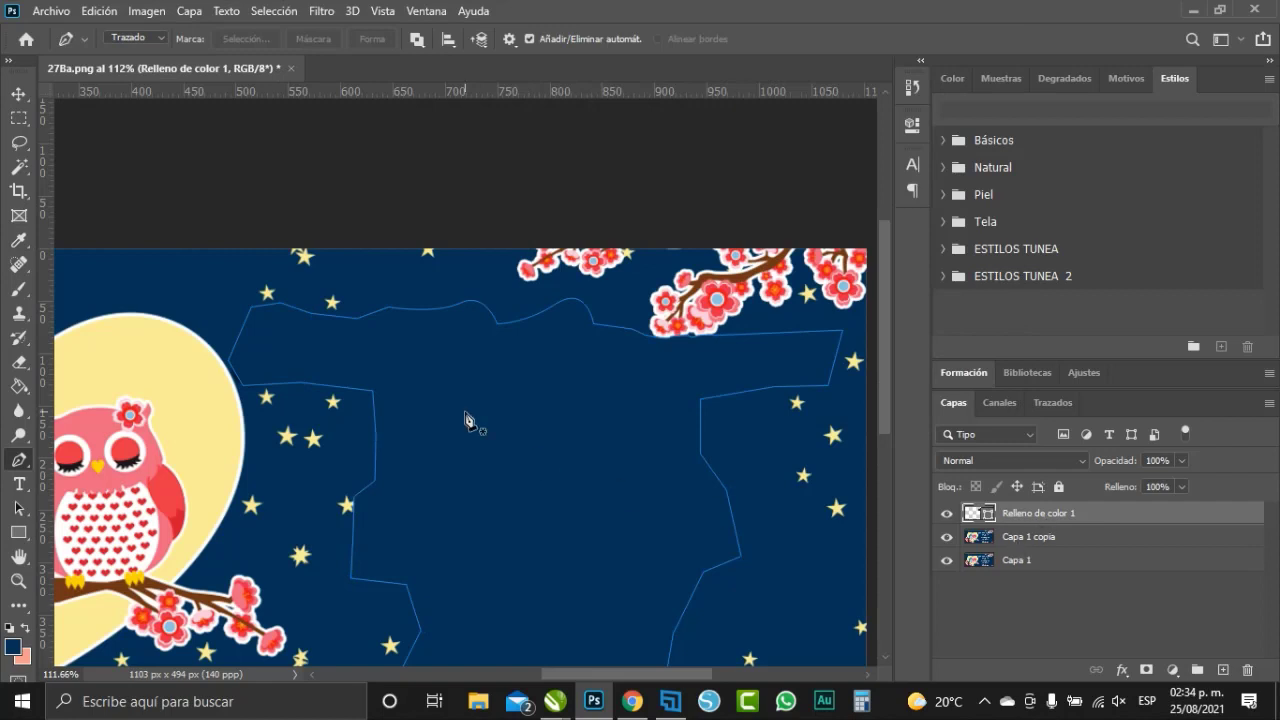
Switch to the Move tool, zoom out to the whole card, and select Capa 1 copia
left_click(20, 96)
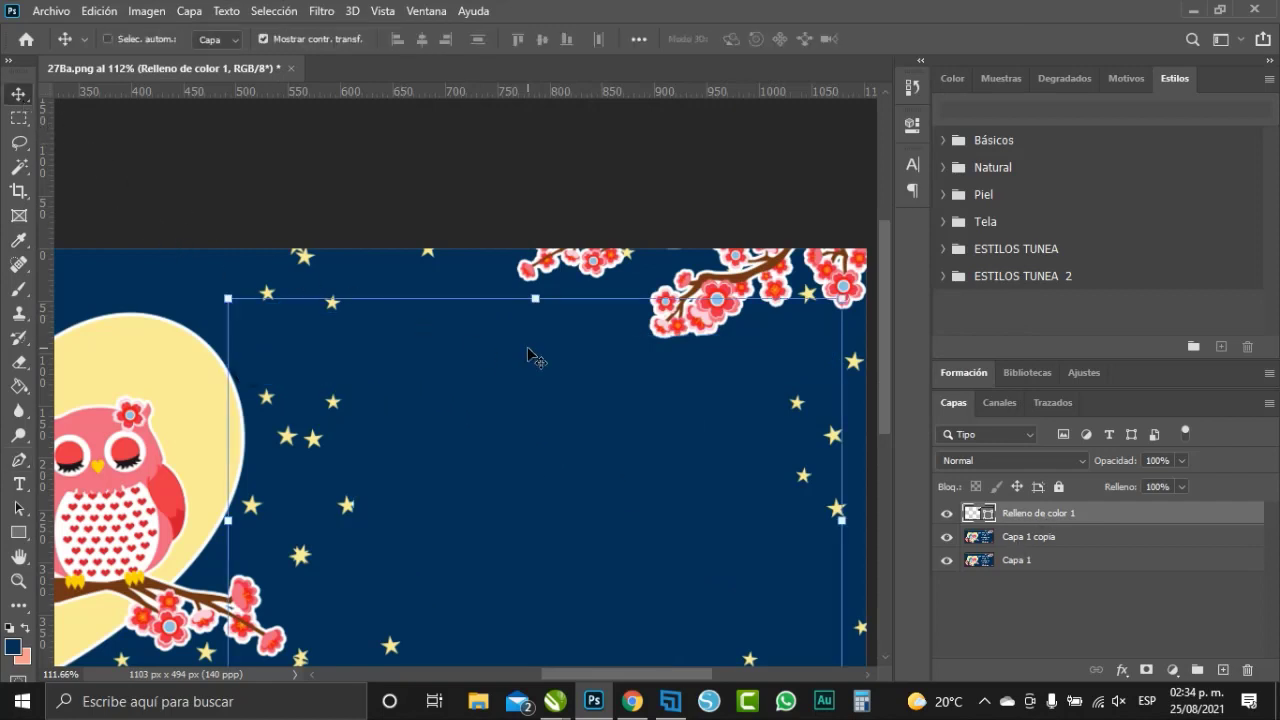
scroll(535, 356, "down", 1)
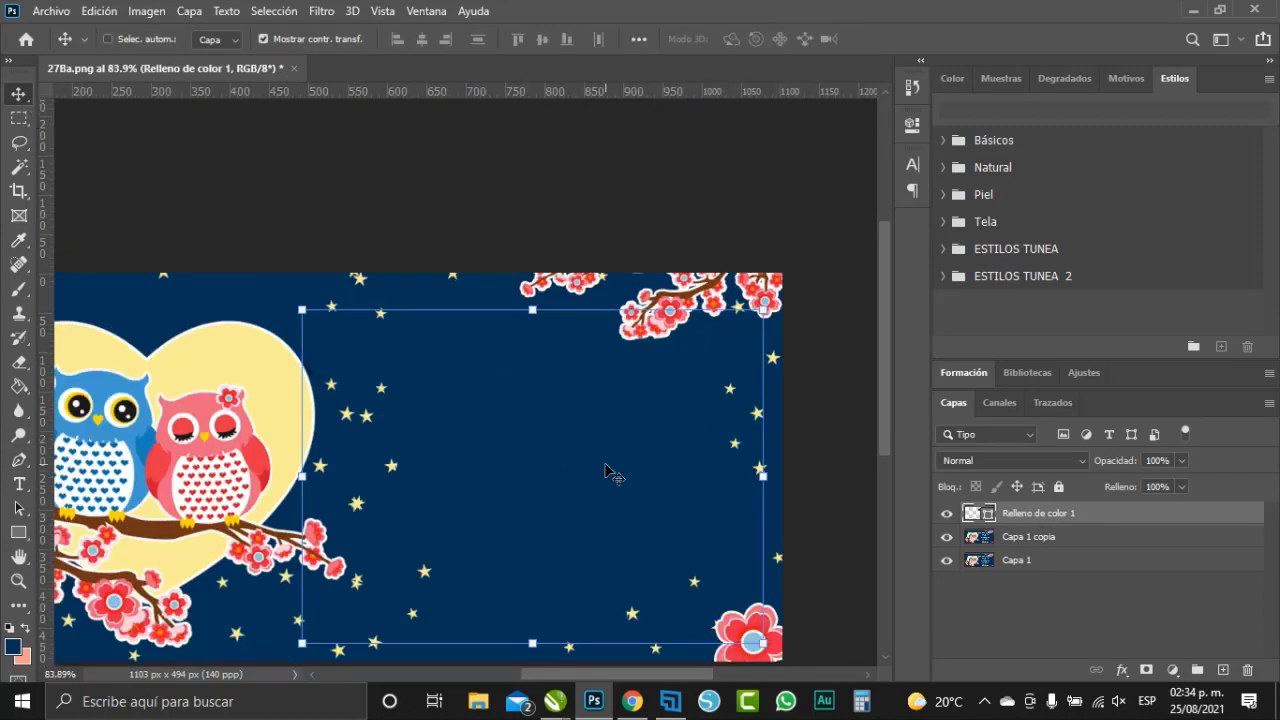
scroll(612, 474, "down", 1)
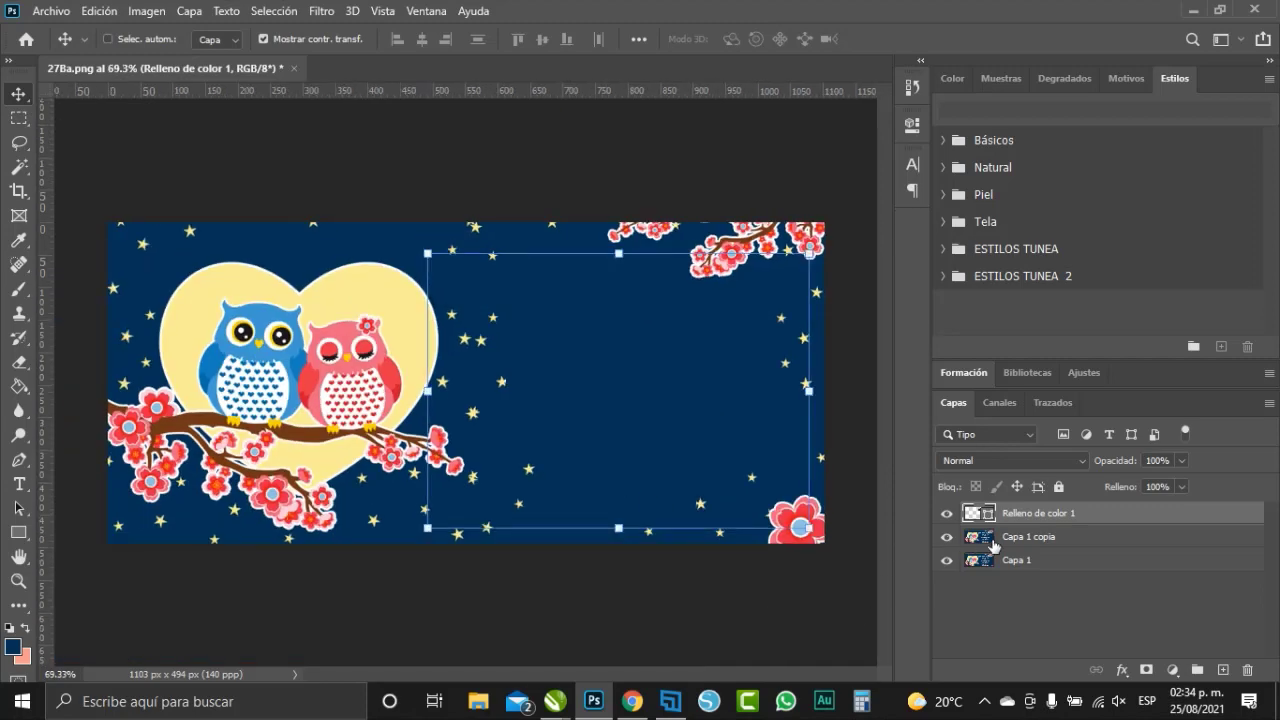
left_click(993, 540)
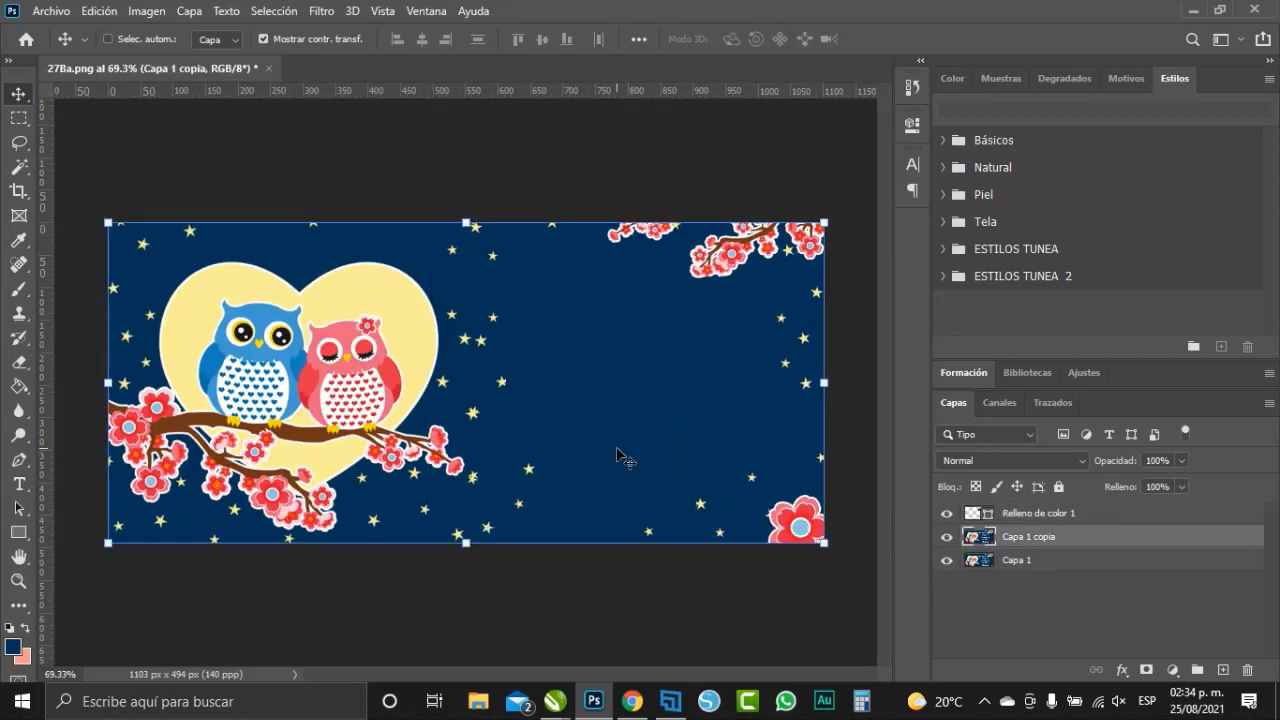